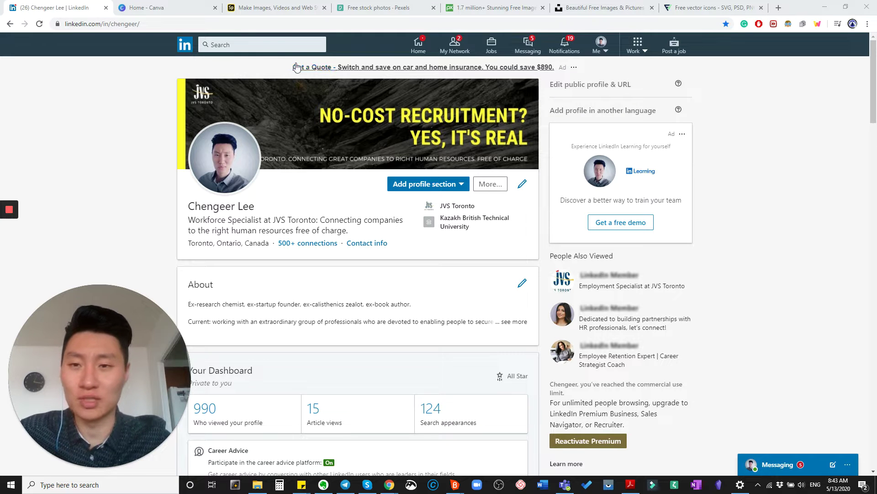
# Leave the LinkedIn profile and switch to the Canva home page
pyautogui.click(158, 8)
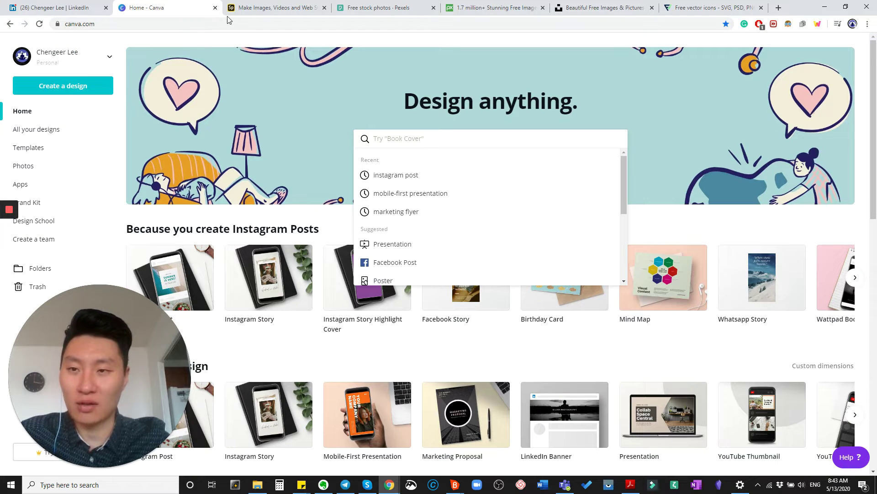
# Compare Adobe Spark's popular, social post, print, social profile and standard sizes, then close it
pyautogui.click(79, 25)
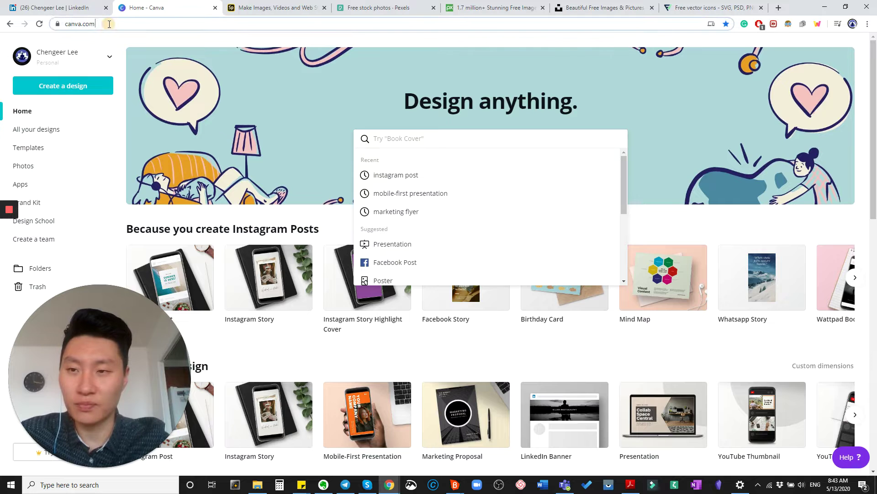
pyautogui.click(268, 8)
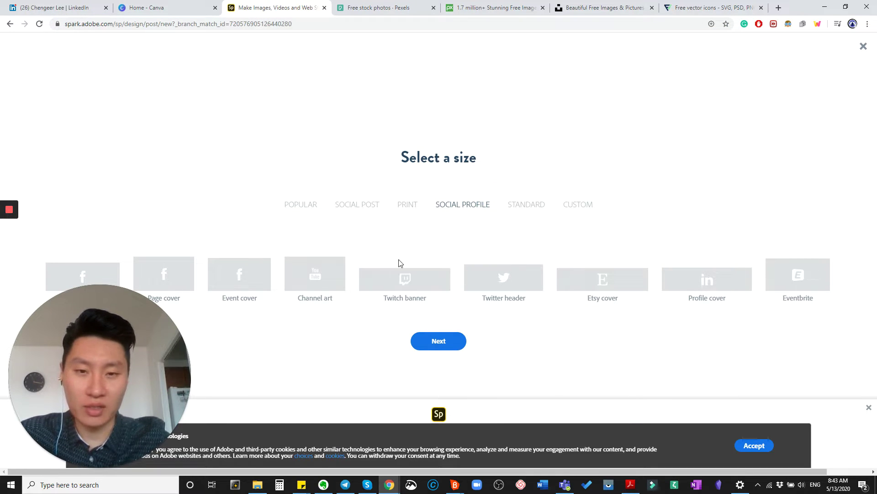
pyautogui.click(295, 206)
pyautogui.click(352, 205)
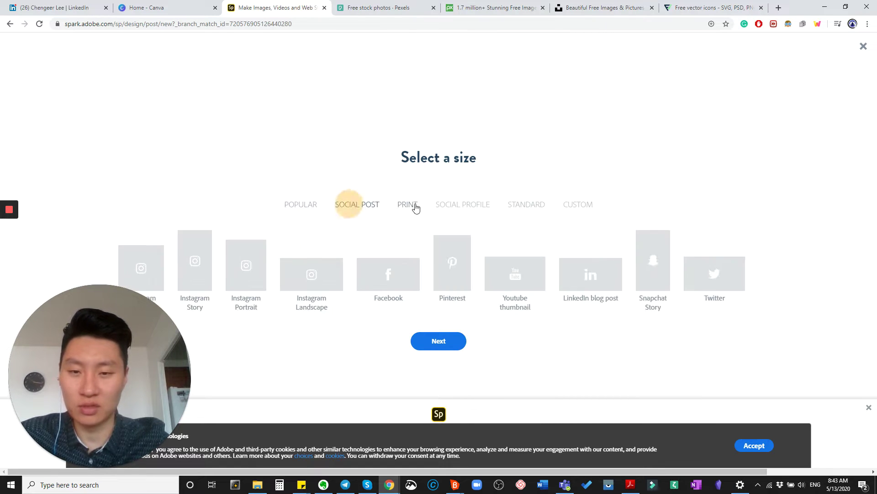
pyautogui.click(409, 206)
pyautogui.click(456, 206)
pyautogui.click(539, 210)
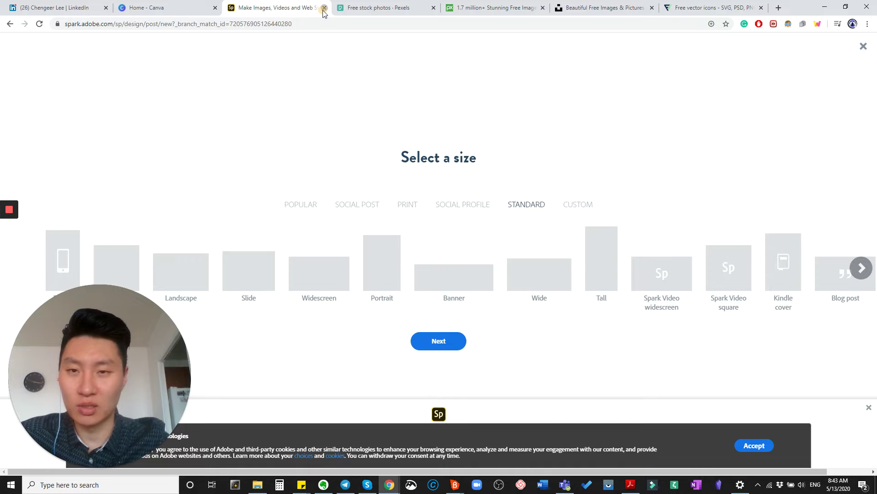
pyautogui.click(324, 8)
pyautogui.click(169, 9)
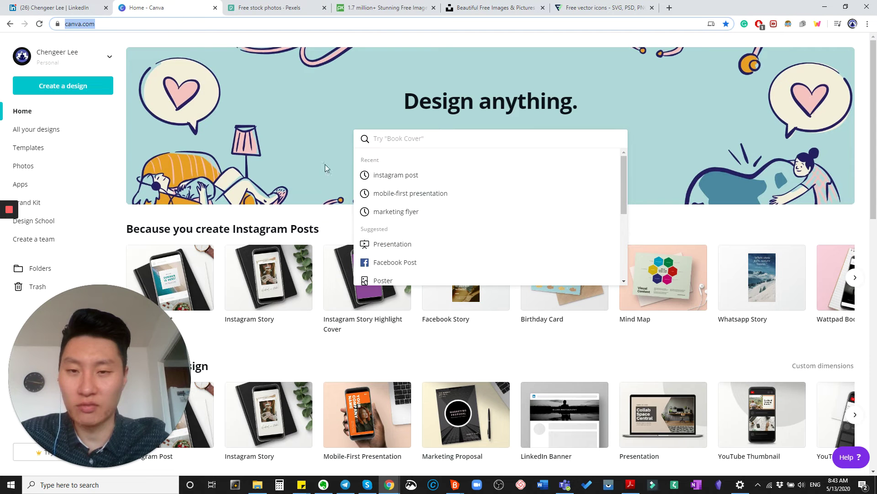
# Search Canva for 'lin' and open the LinkedIn Banner templates
pyautogui.click(462, 143)
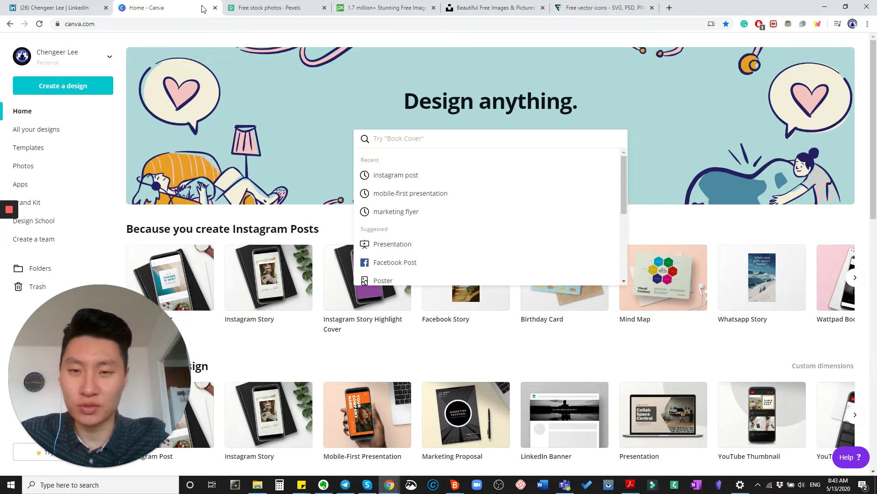
pyautogui.write('linked')
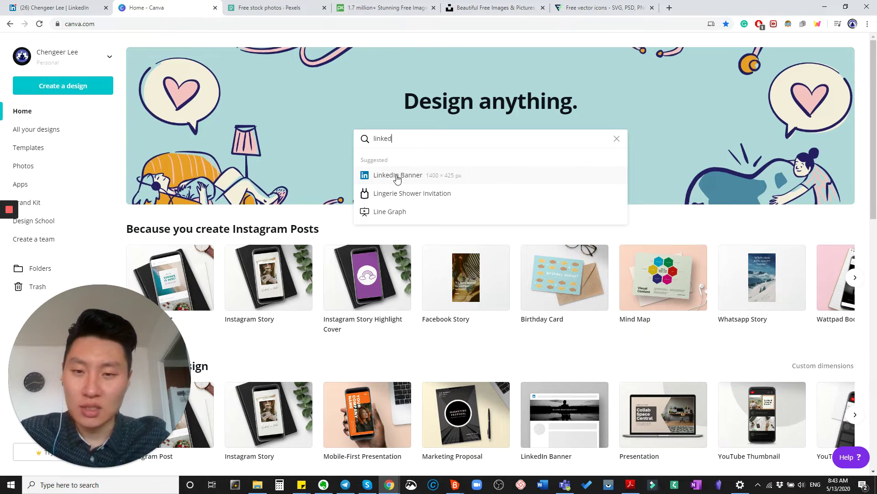
pyautogui.click(397, 177)
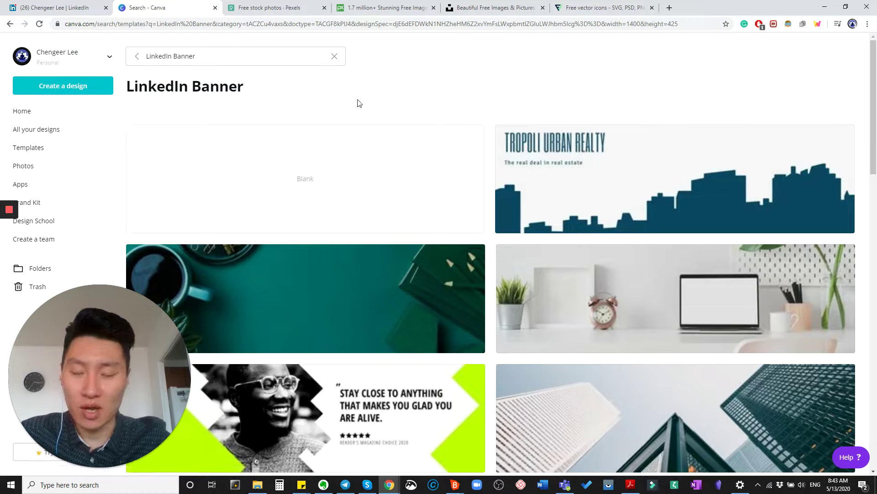
# Browse the banner templates and open 'Your Dreams Within Reach'
pyautogui.scroll(-14, 349, 216)
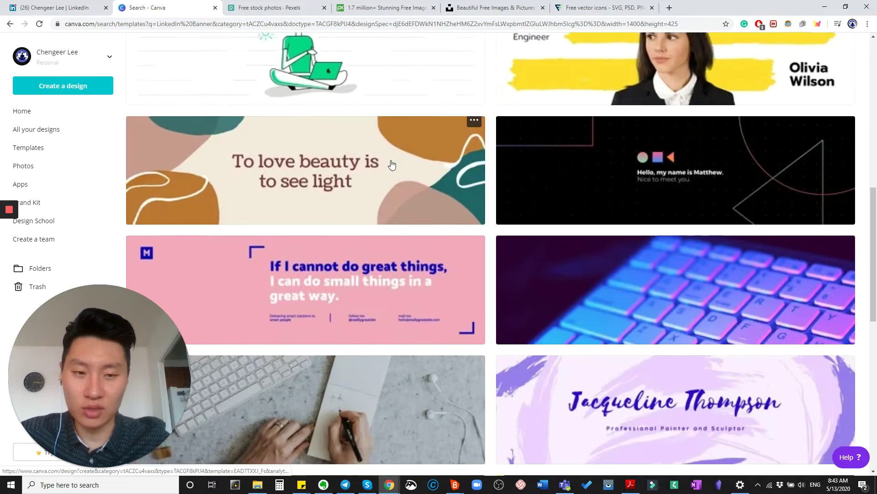
pyautogui.scroll(-7, 407, 207)
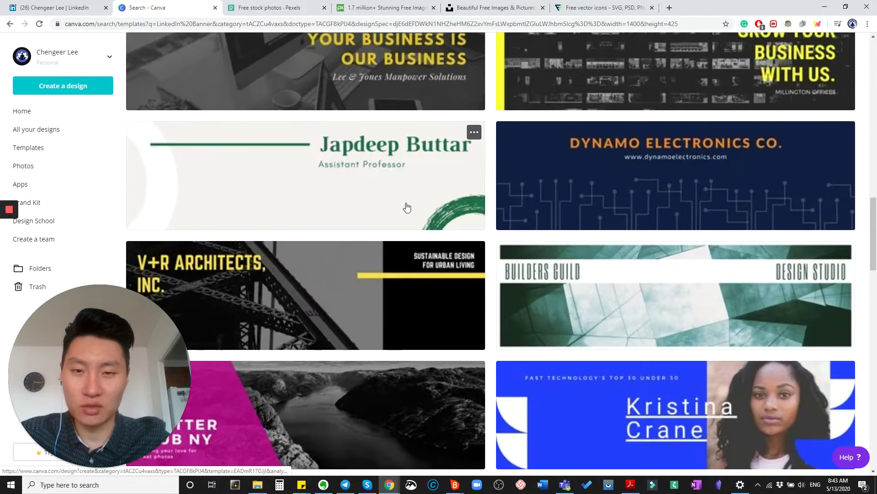
pyautogui.scroll(-5, 411, 213)
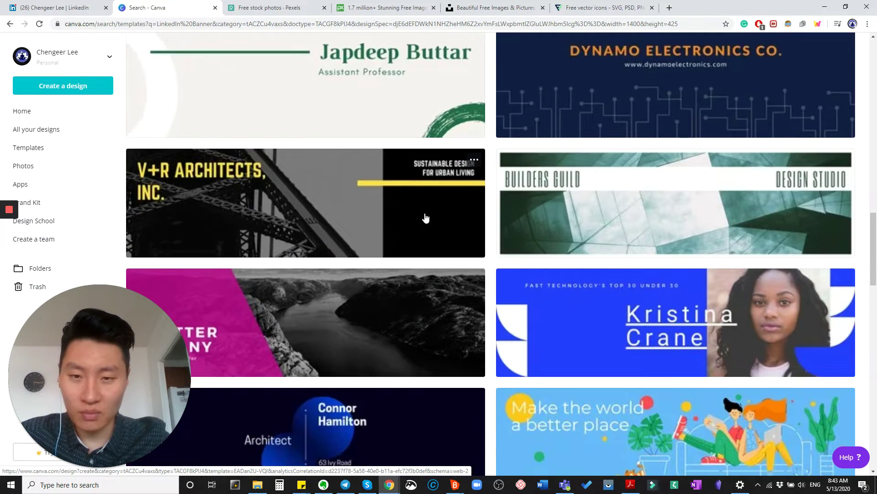
pyautogui.scroll(-4, 290, 201)
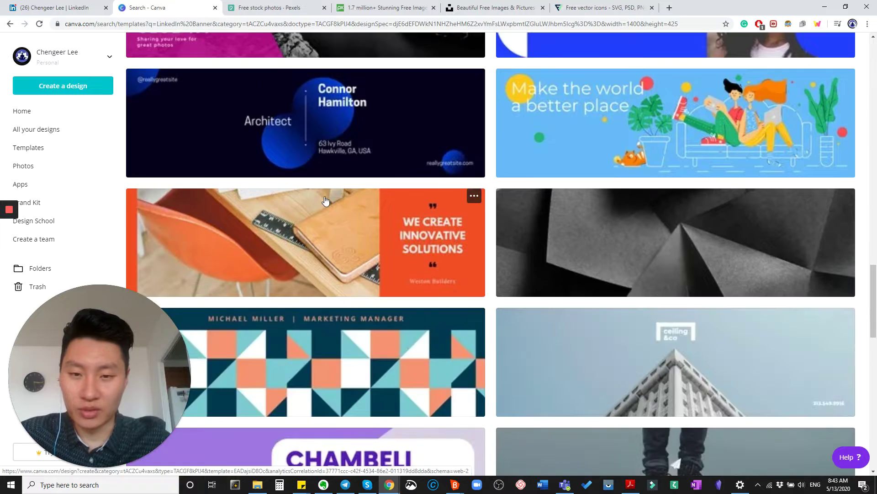
pyautogui.scroll(4, 346, 201)
pyautogui.scroll(-7, 362, 186)
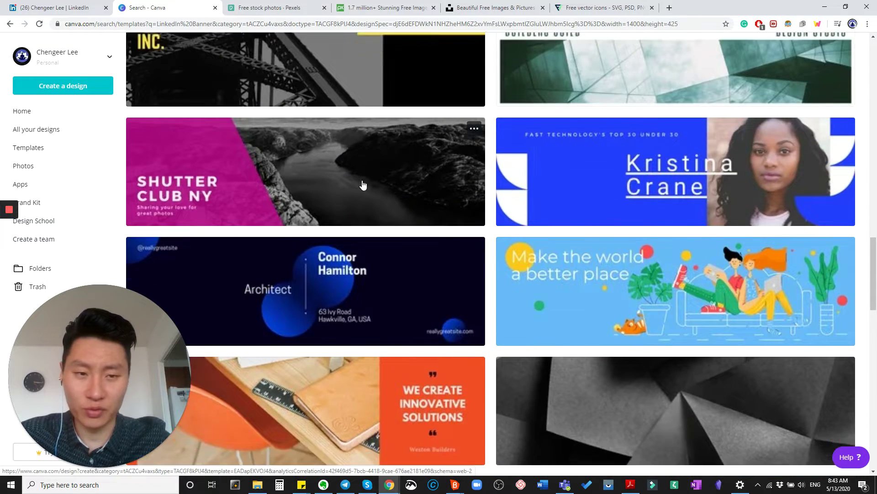
pyautogui.scroll(-8, 389, 189)
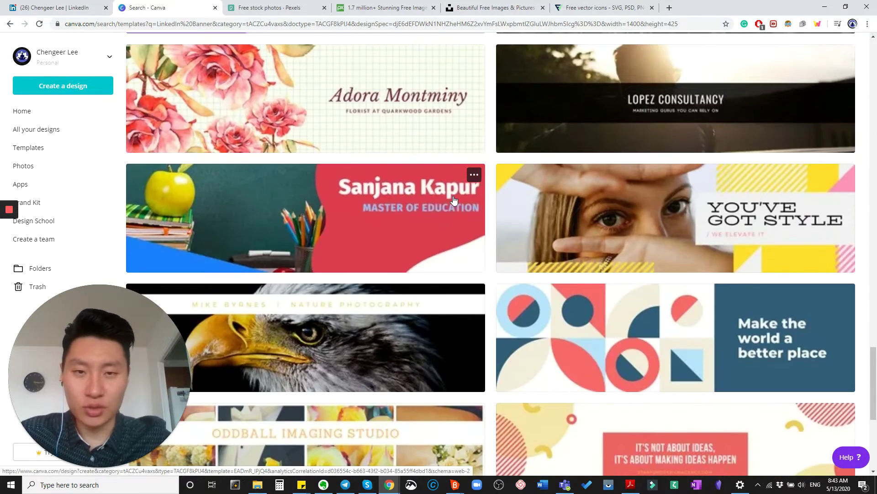
pyautogui.scroll(8, 496, 194)
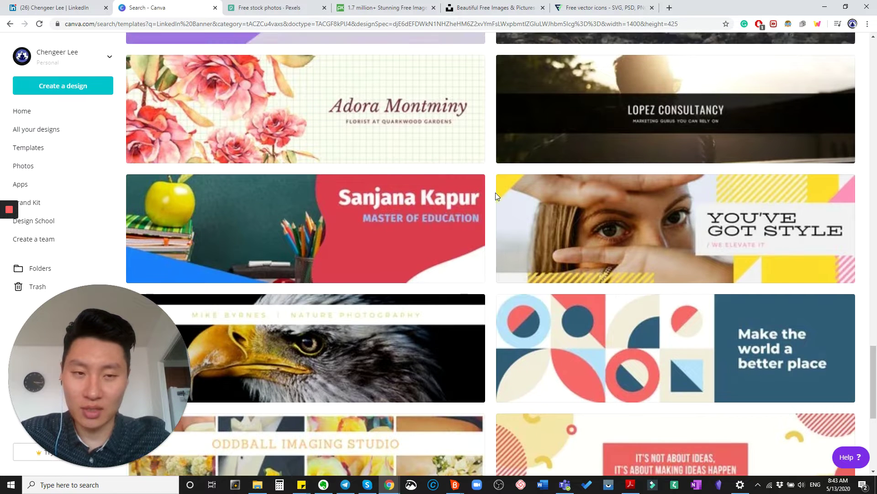
pyautogui.scroll(-2, 496, 194)
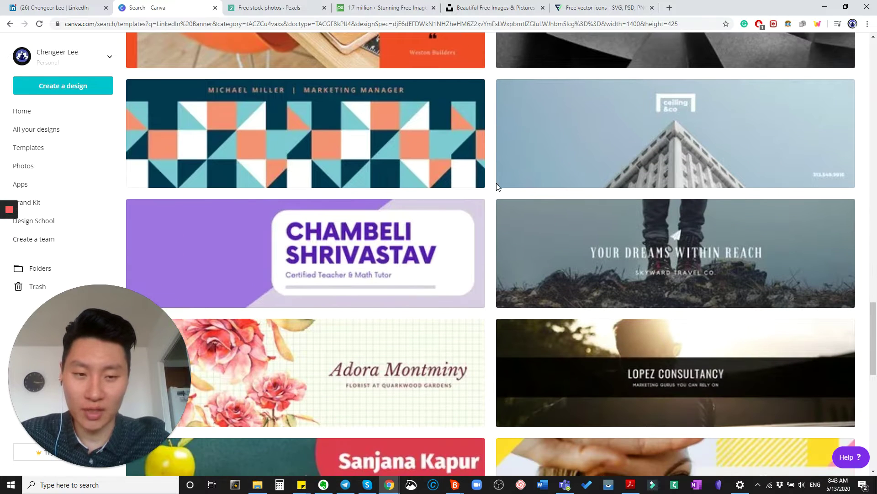
pyautogui.click(752, 281)
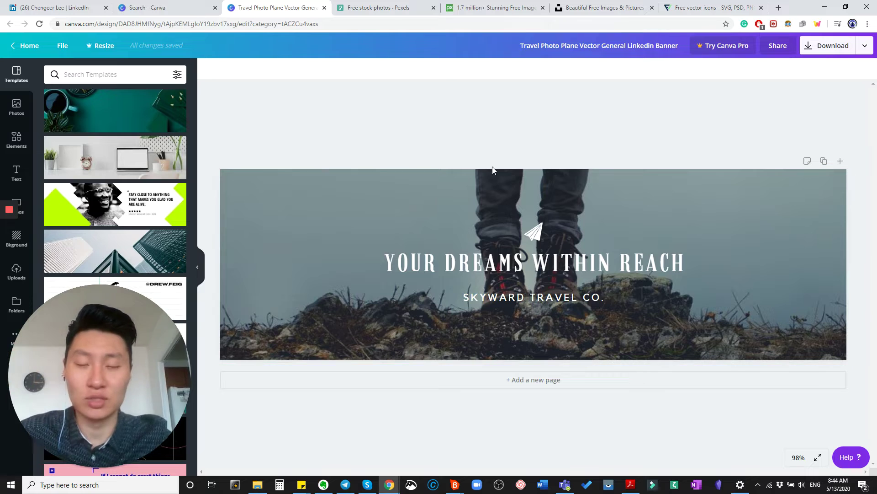
# Once the template has loaded, switch to the Pexels stock photo site
pyautogui.click(399, 8)
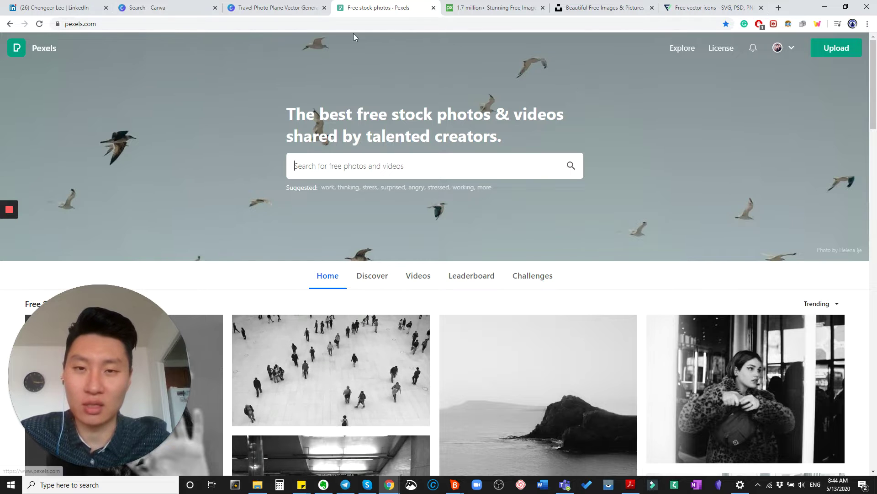
# Step through the Pixabay stock site to the Unsplash home page
pyautogui.click(474, 11)
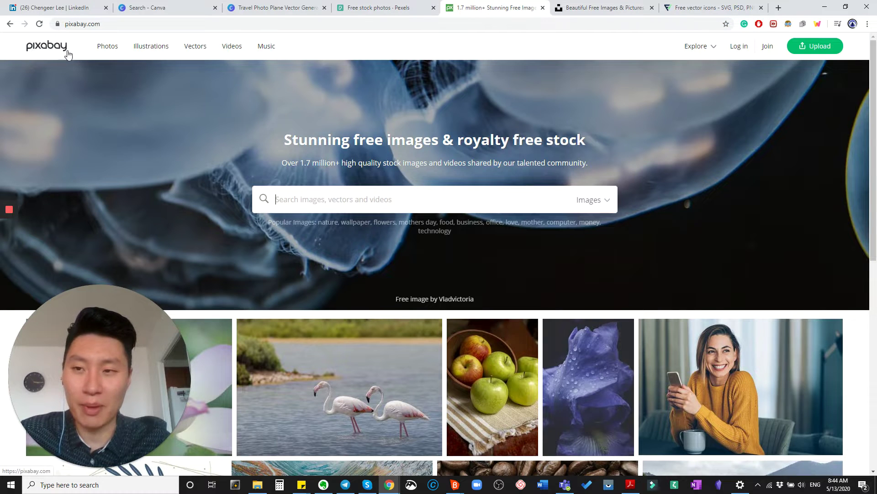
pyautogui.click(597, 11)
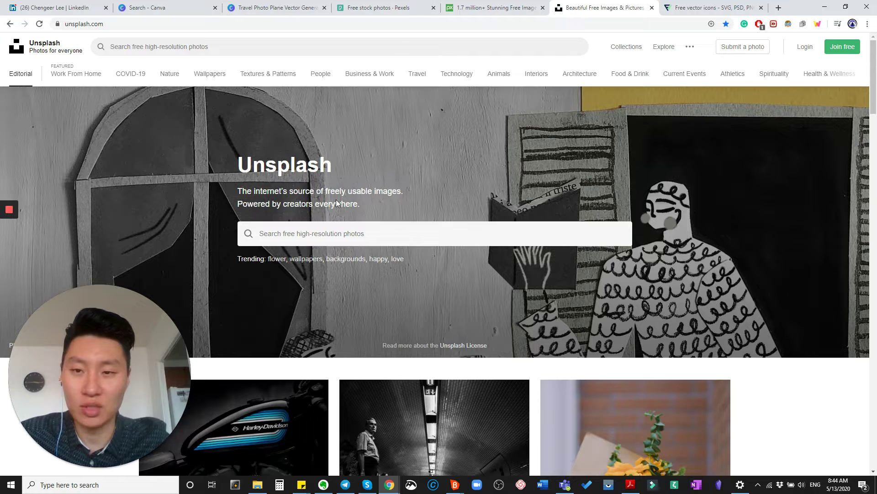
# Search Unsplash for 'mark' and browse the marketing results, previewing the lightbulb photo
pyautogui.click(375, 231)
pyautogui.write('marketing')
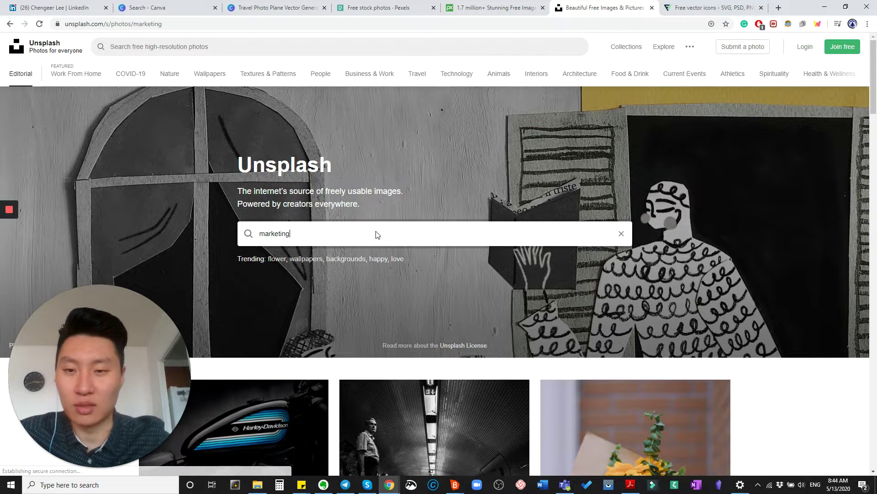
pyautogui.press('Return')
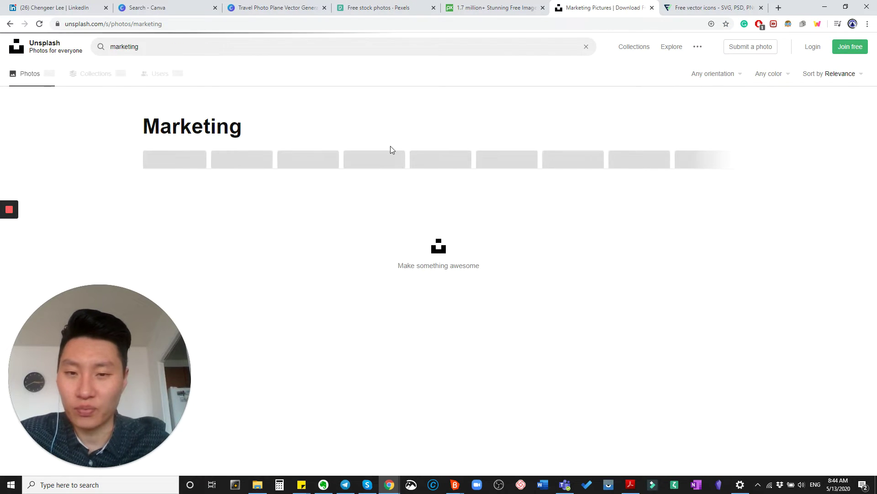
pyautogui.scroll(-2, 448, 165)
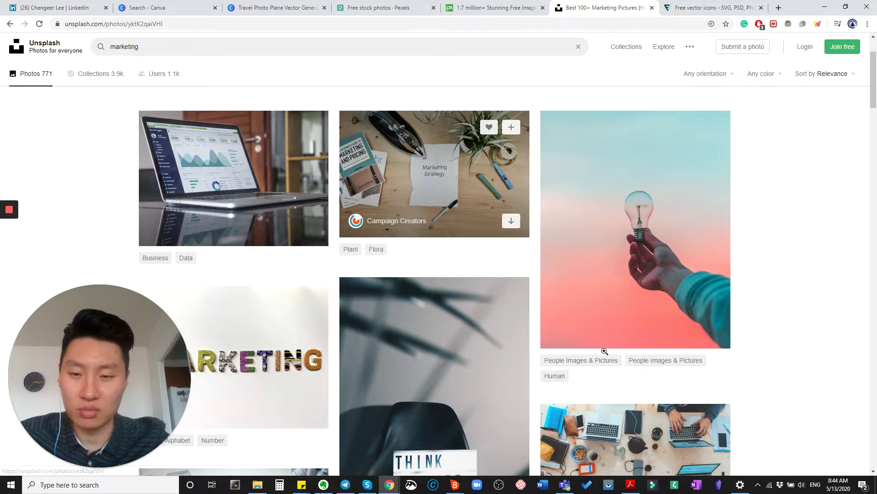
pyautogui.click(459, 199)
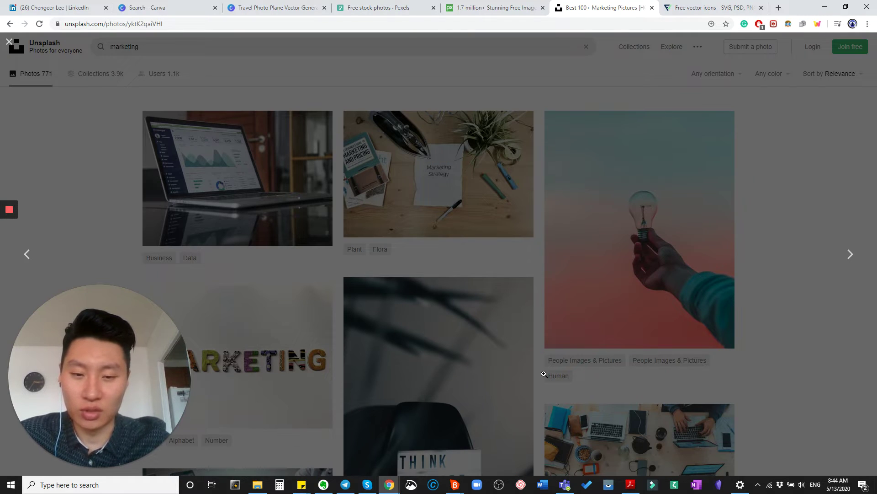
pyautogui.scroll(-4, 502, 317)
pyautogui.press('Escape')
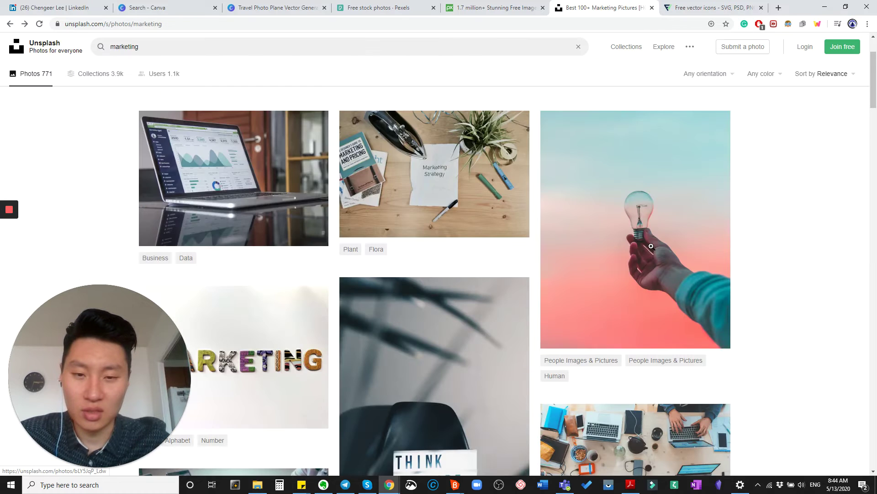
pyautogui.scroll(-12, 652, 247)
pyautogui.scroll(9, 476, 297)
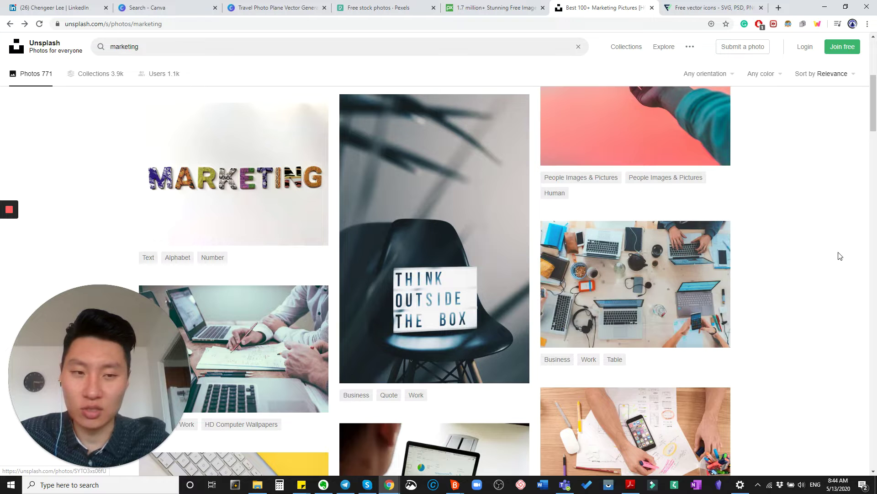
pyautogui.scroll(-10, 777, 257)
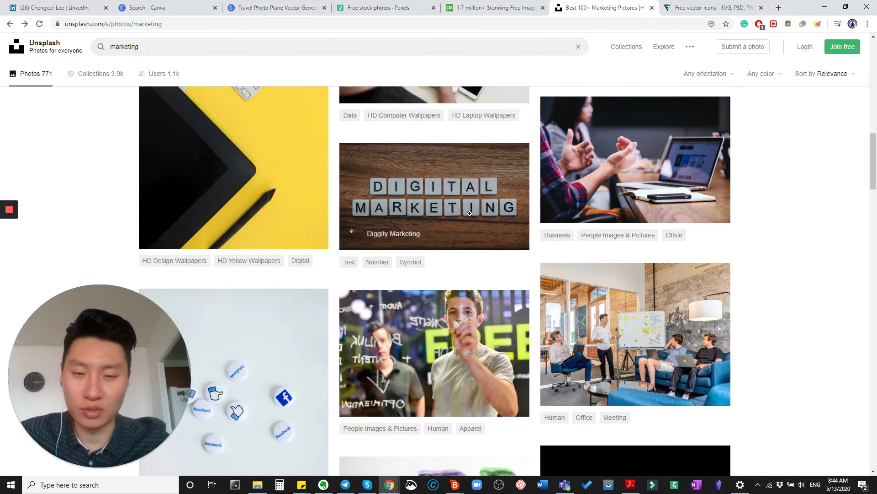
# Copy the DIGITAL MARKETING wooden-tiles photo and go back to the Canva design
pyautogui.click(454, 208)
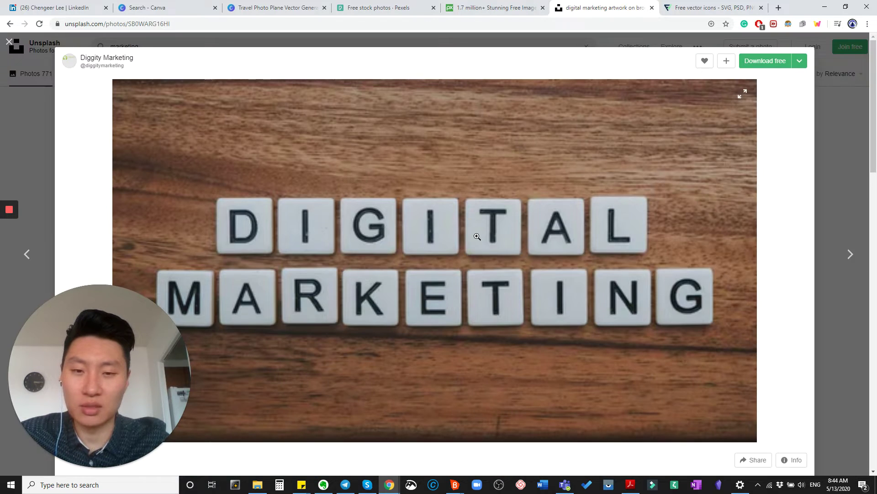
pyautogui.rightClick(467, 232)
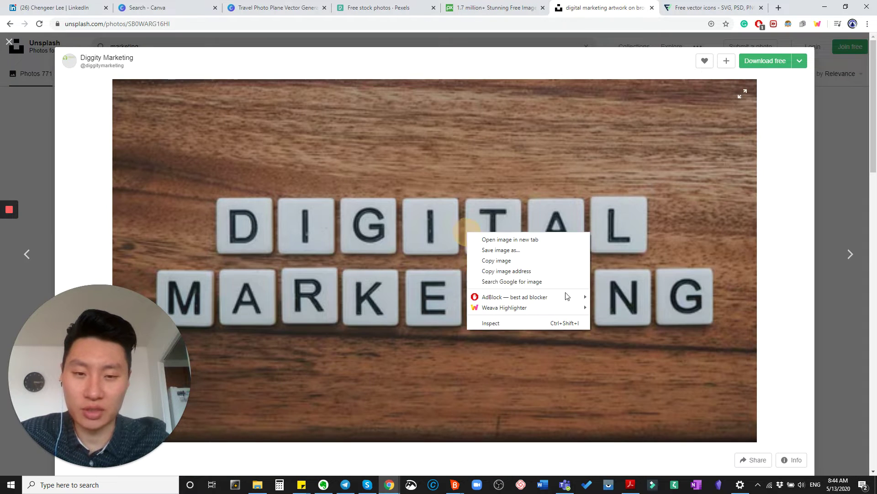
pyautogui.click(449, 185)
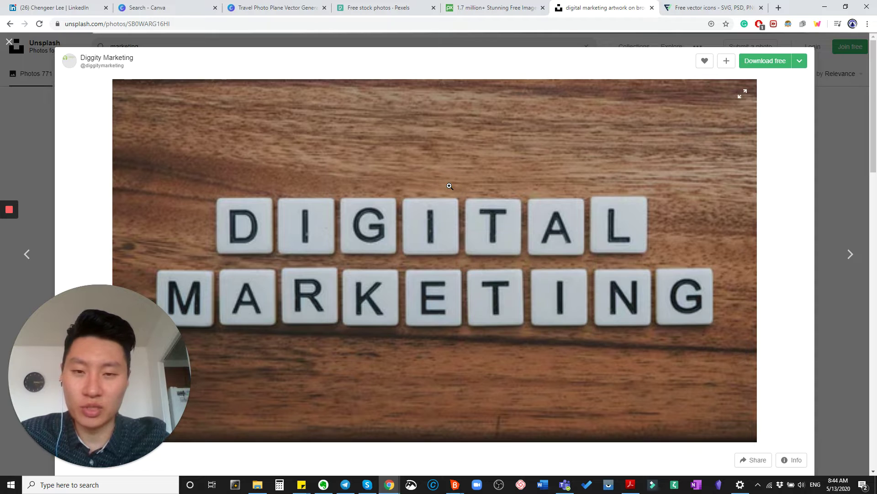
pyautogui.rightClick(448, 187)
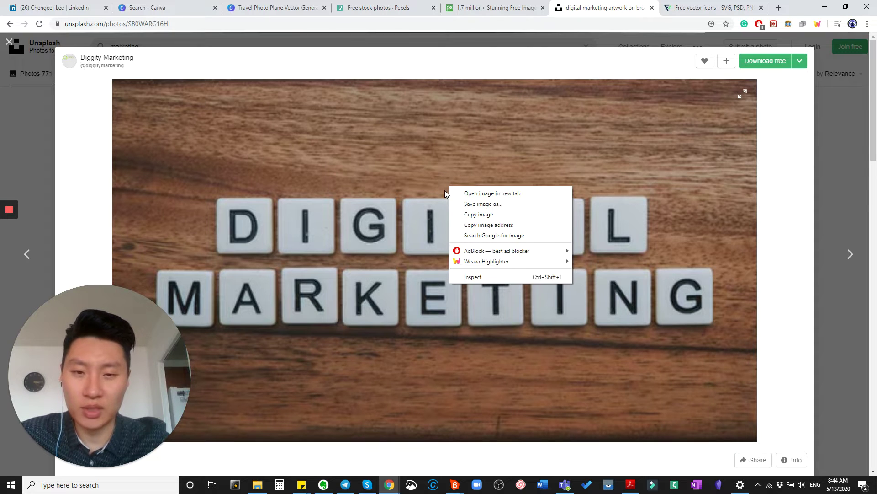
pyautogui.click(472, 218)
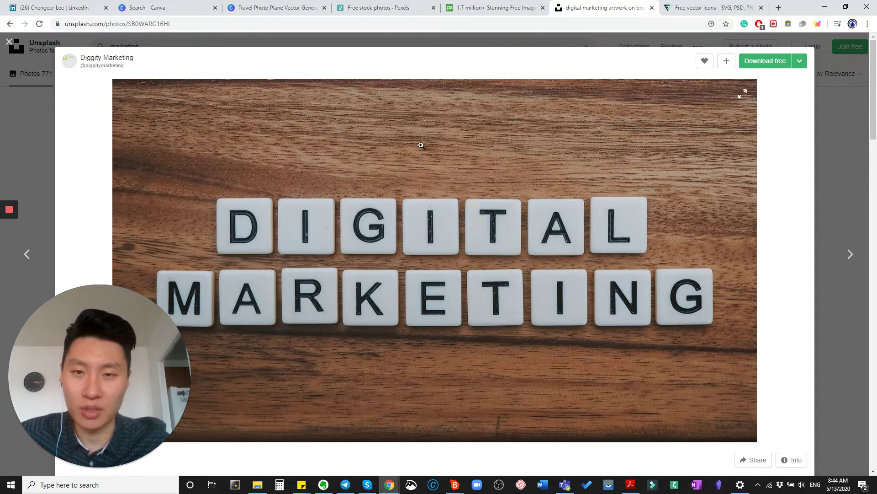
pyautogui.click(391, 9)
pyautogui.click(298, 8)
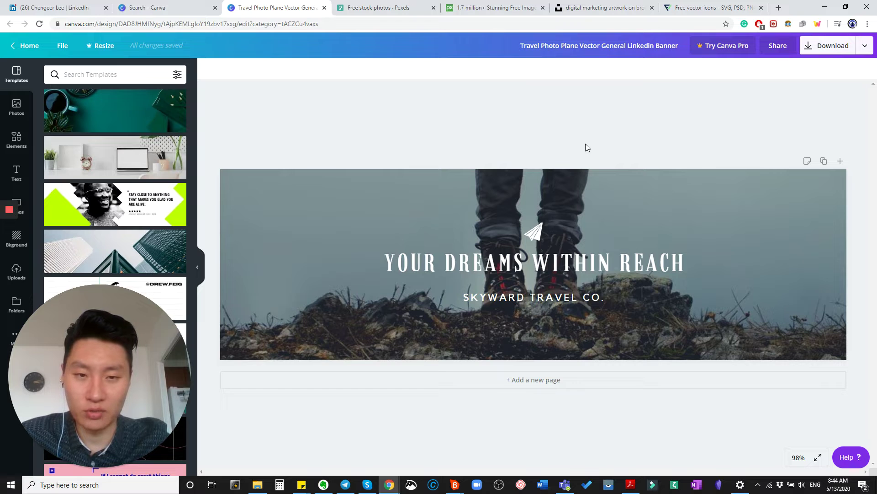
# Paste the DIGITAL MARKETING tiles photo and make it the banner background
pyautogui.hotkey('ctrl', 'v')
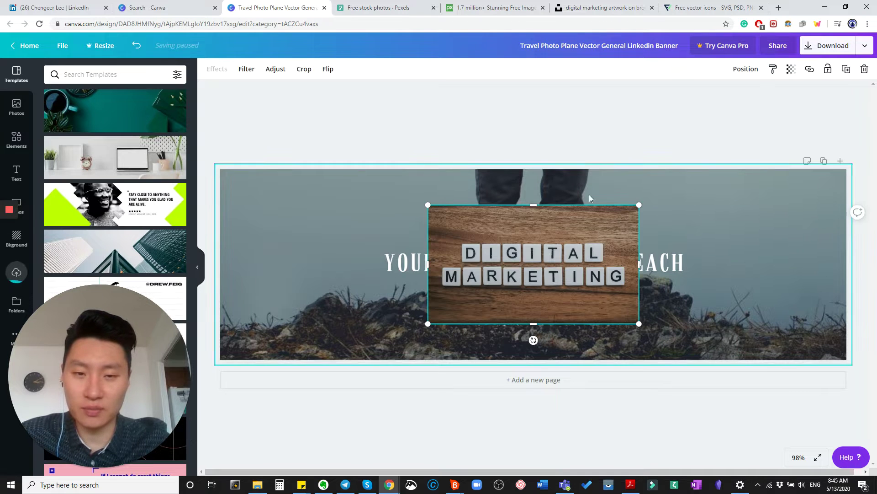
pyautogui.moveTo(537, 272); pyautogui.dragTo(599, 271)
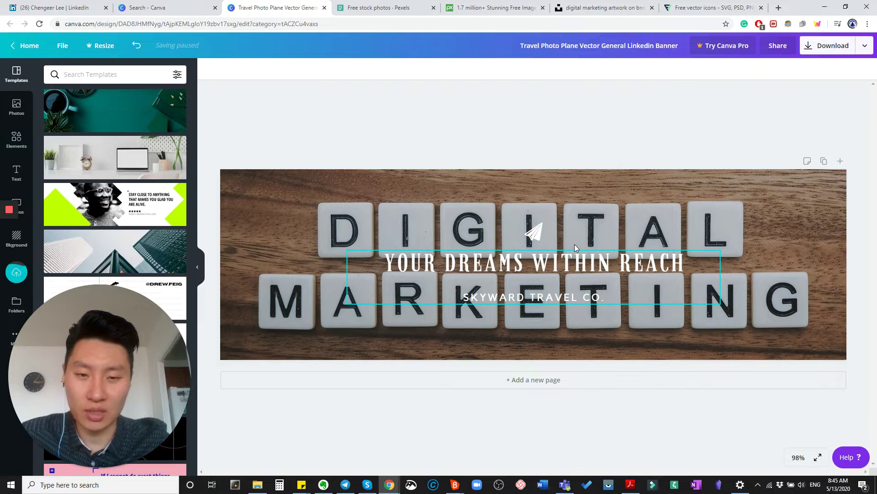
pyautogui.hotkey('ctrl', 'z')
pyautogui.rightClick(531, 233)
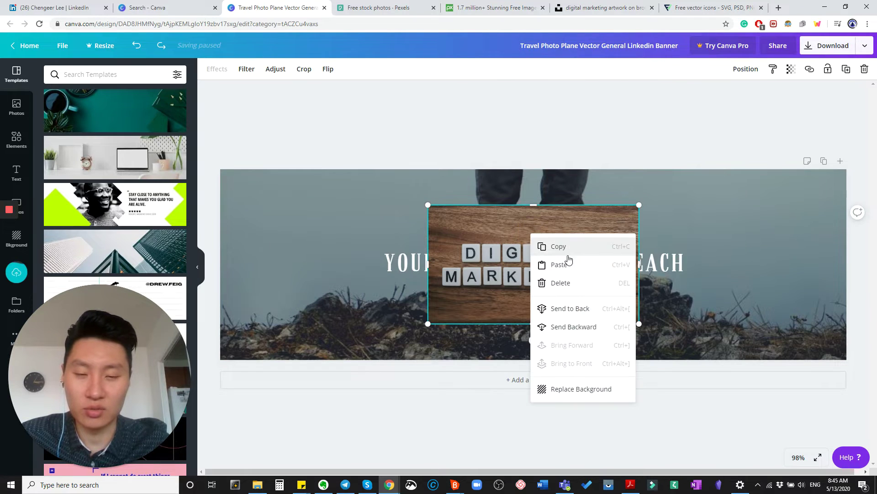
pyautogui.click(561, 394)
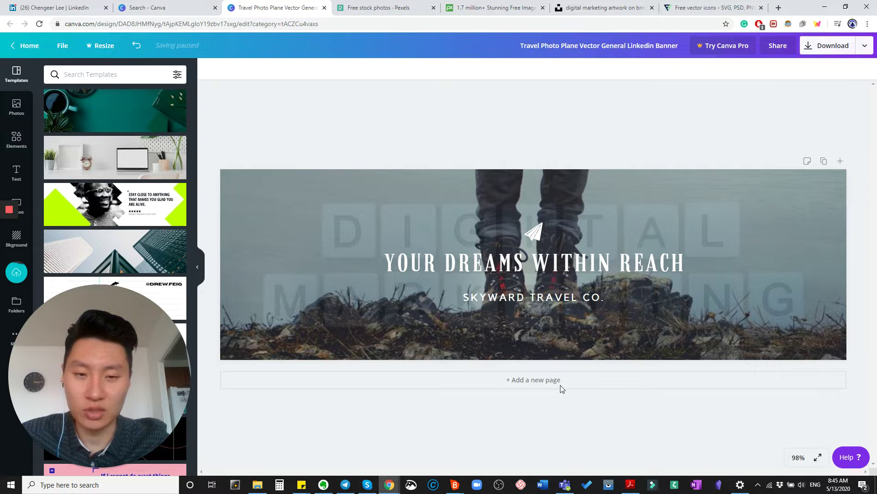
pyautogui.click(416, 211)
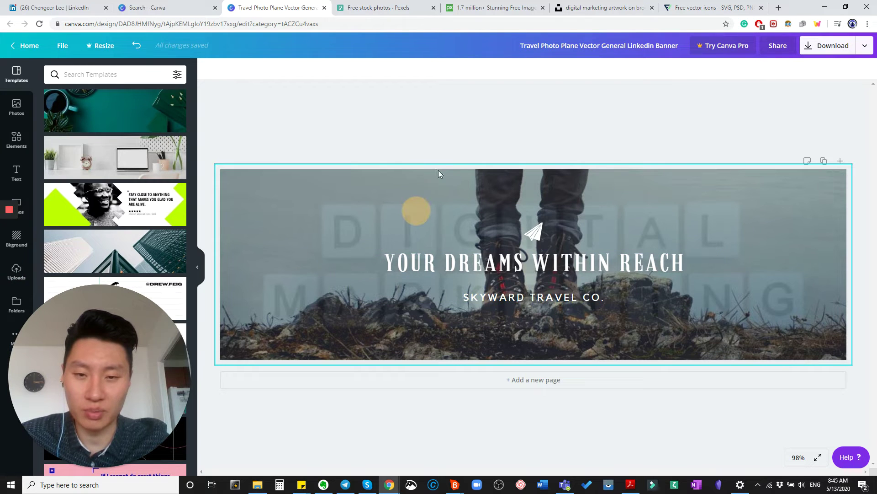
pyautogui.hotkey('ctrl', 'z')
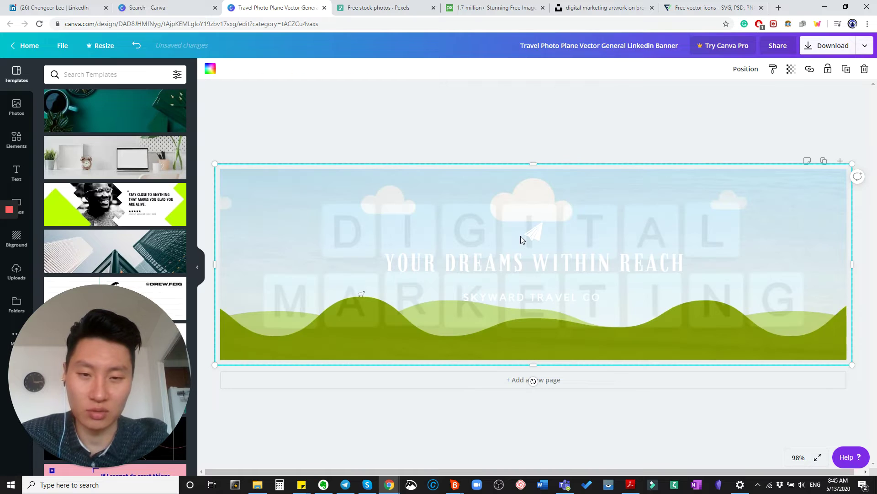
pyautogui.hotkey('ctrl', 'z')
pyautogui.hotkey('ctrl', 'z')
pyautogui.hotkey('ctrl', 'z')
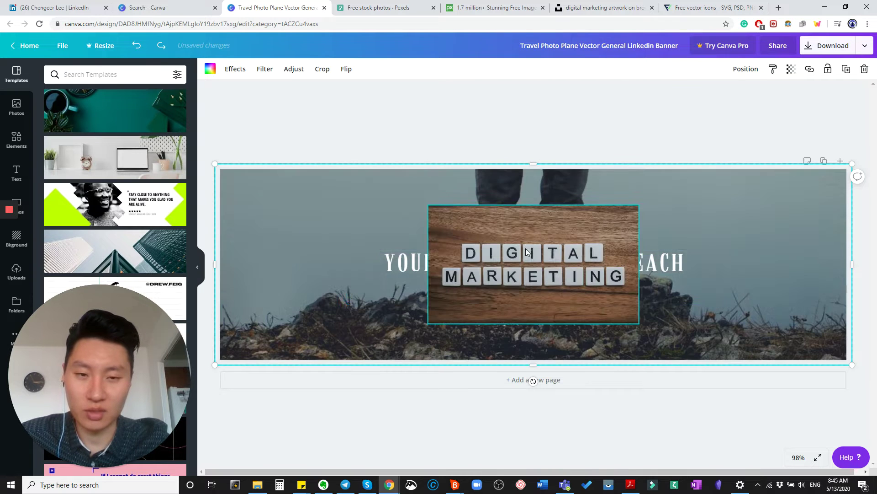
pyautogui.click(723, 229)
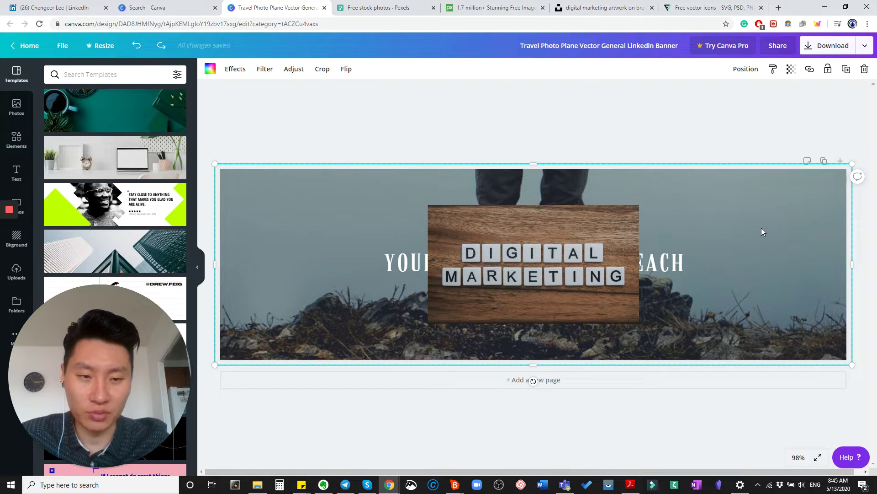
pyautogui.click(563, 224)
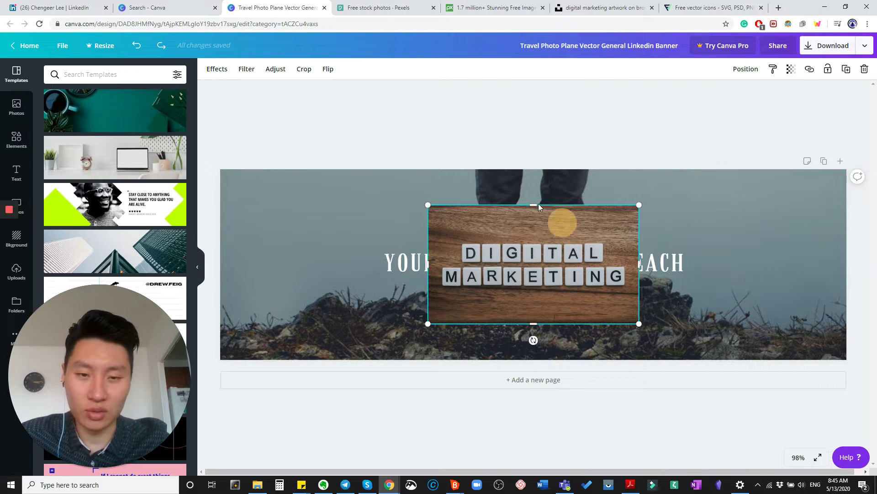
pyautogui.click(493, 200)
pyautogui.moveTo(492, 199); pyautogui.dragTo(594, 223)
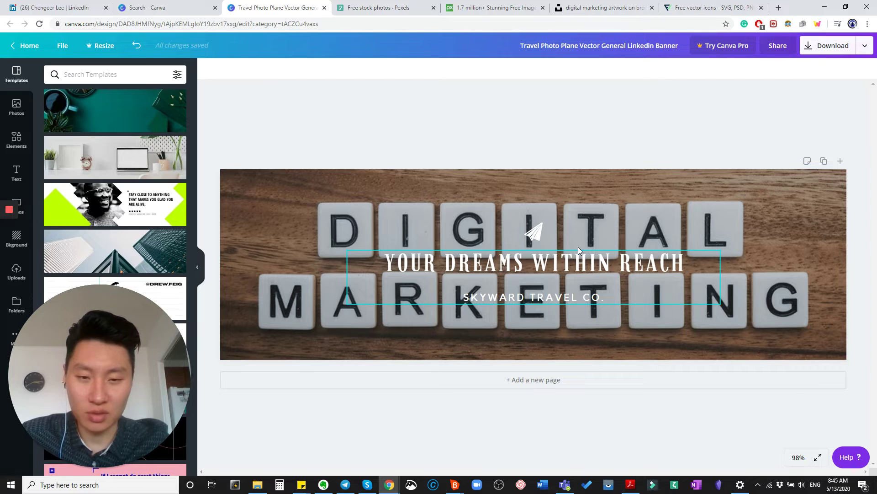
# Move the headline group down to the banner's bottom edge, keeping headline and paper-plane graphic
pyautogui.click(554, 270)
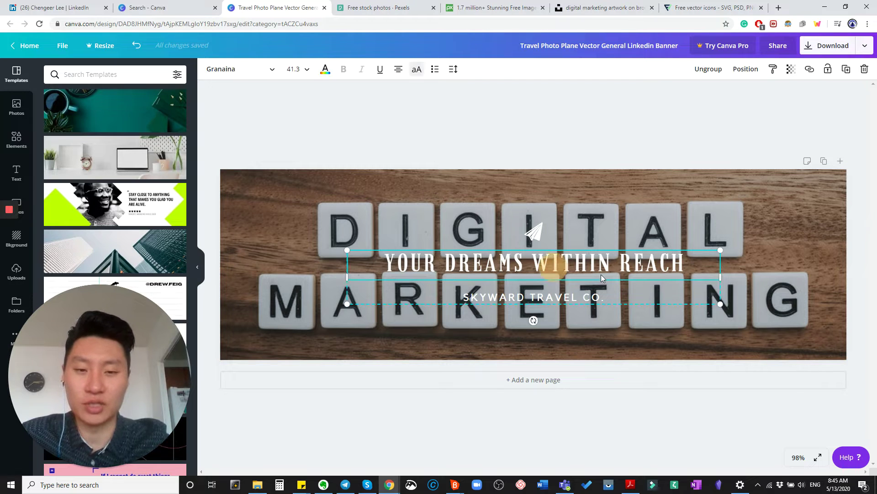
pyautogui.moveTo(528, 264); pyautogui.dragTo(523, 338)
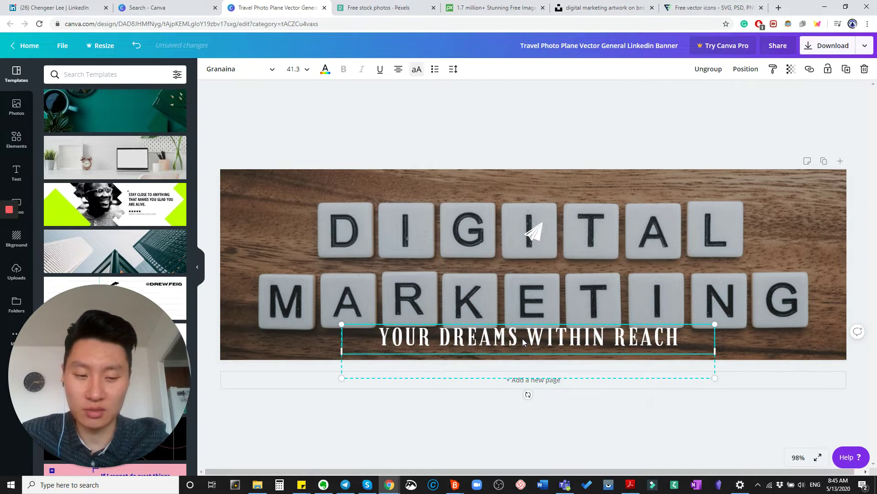
pyautogui.press('Delete')
pyautogui.hotkey('ctrl', 'z')
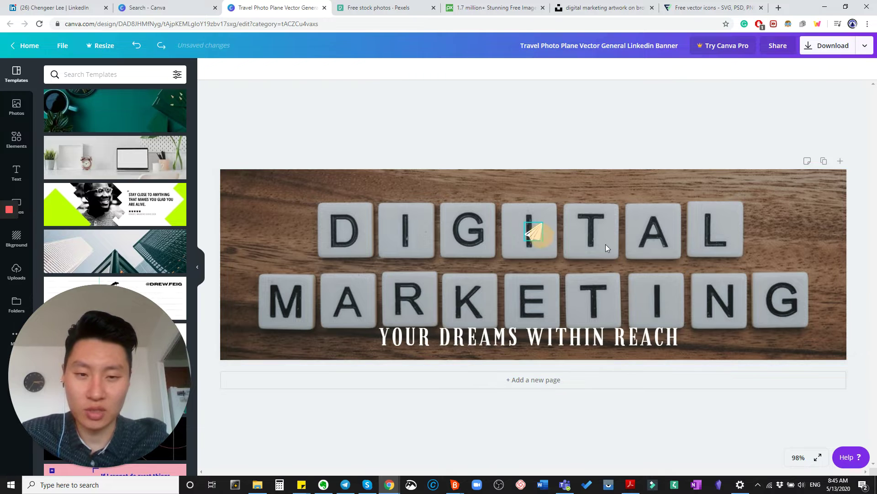
pyautogui.click(534, 232)
pyautogui.press('Delete')
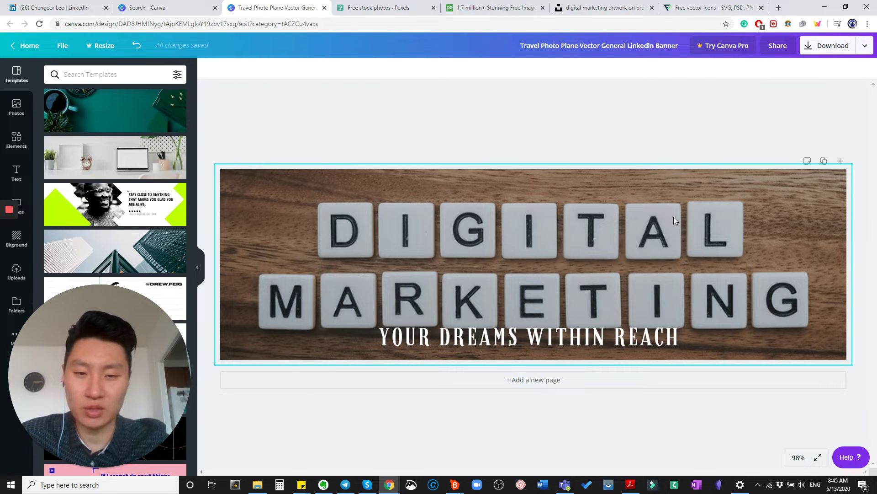
pyautogui.hotkey('ctrl', 'z')
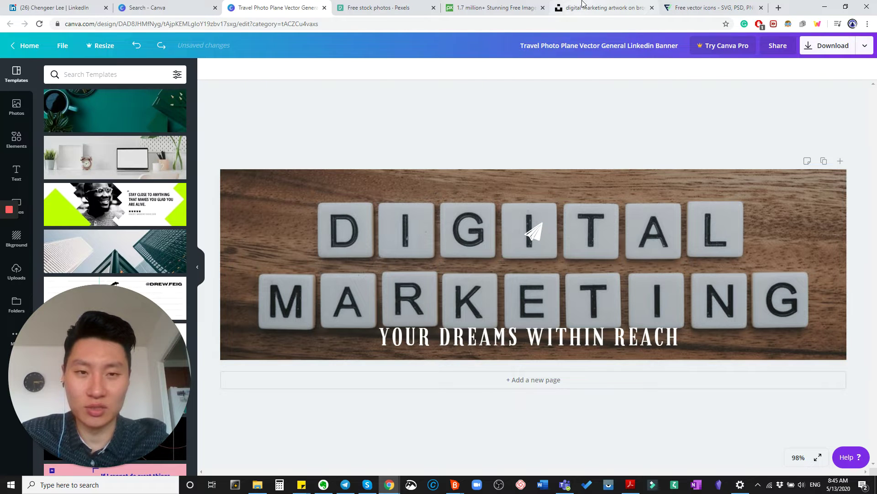
# Close the tiles photo and return to the Unsplash marketing results
pyautogui.click(589, 9)
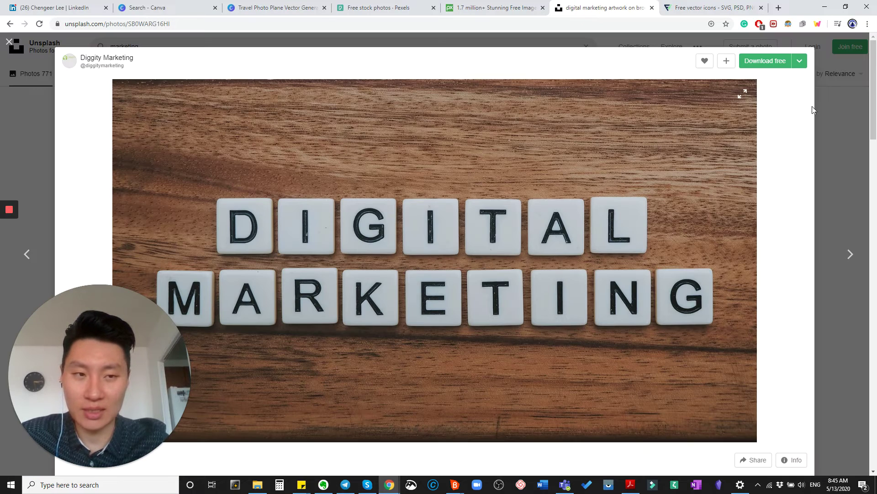
pyautogui.click(813, 110)
pyautogui.scroll(-7, 693, 163)
pyautogui.scroll(5, 681, 162)
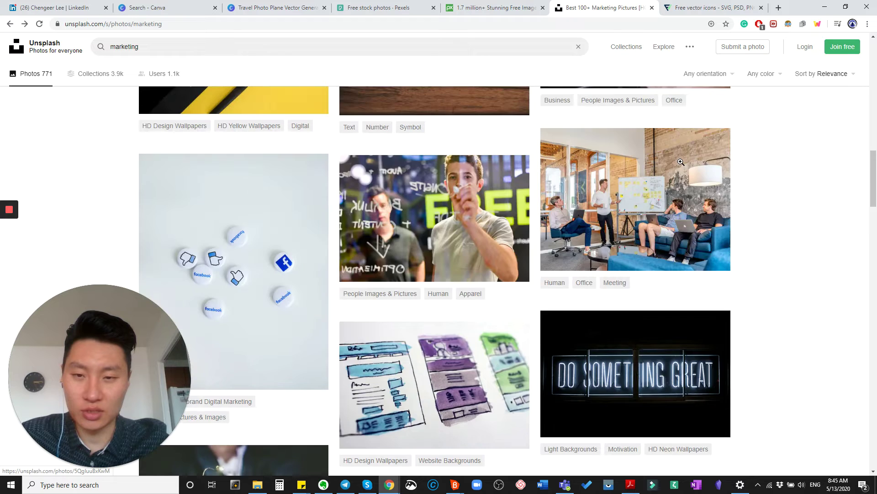
pyautogui.scroll(-15, 681, 162)
pyautogui.scroll(3, 678, 163)
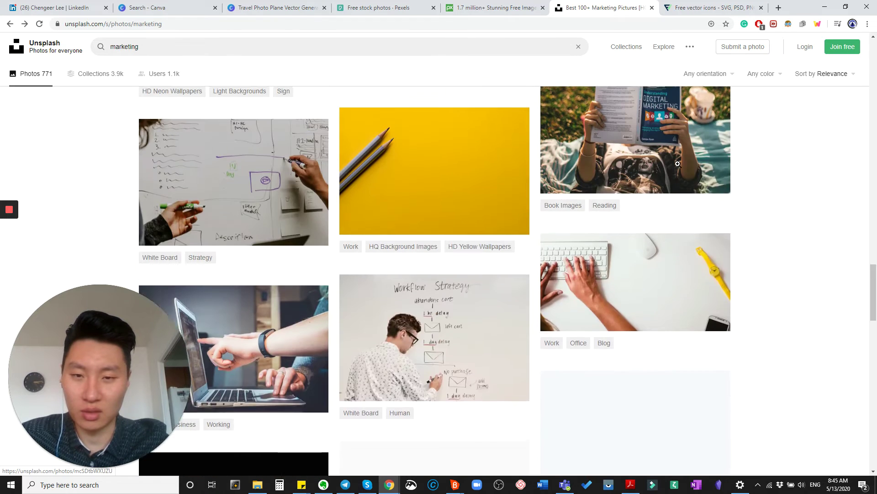
# Preview a desk photo and the iMac DO MORE. photo from the results
pyautogui.click(429, 210)
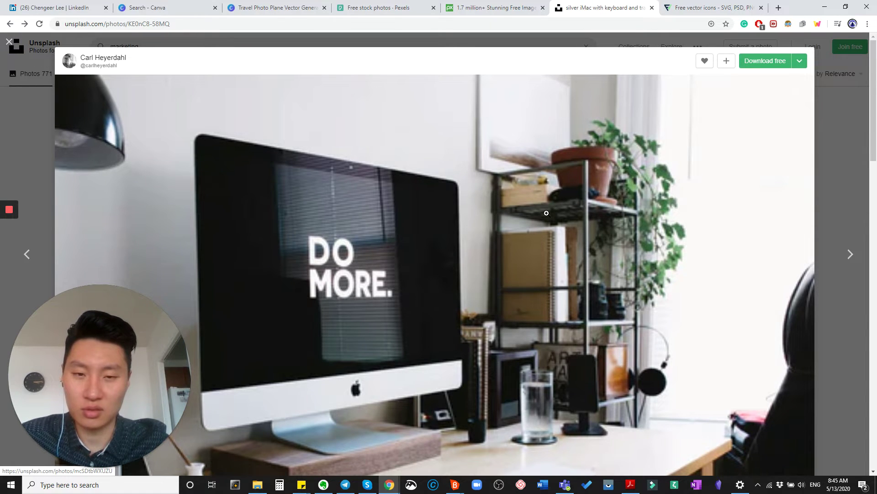
pyautogui.press('Escape')
pyautogui.scroll(-5, 515, 221)
pyautogui.scroll(3, 442, 192)
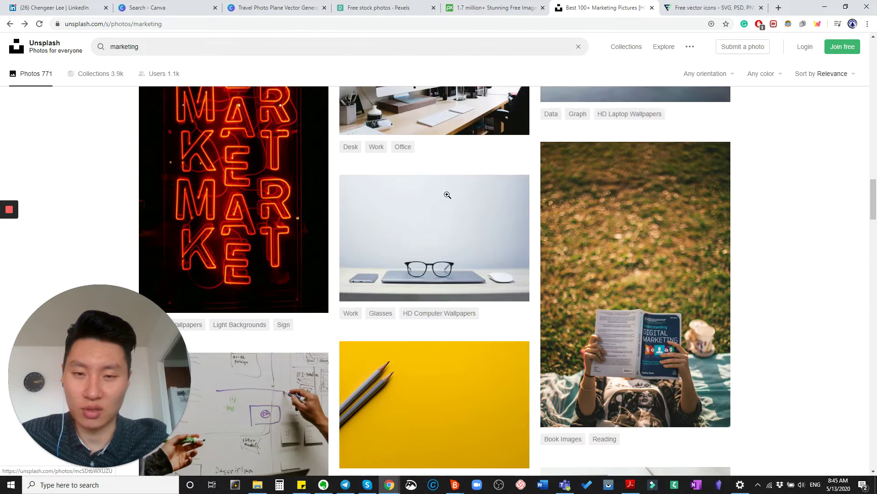
pyautogui.scroll(-1, 445, 196)
pyautogui.click(486, 216)
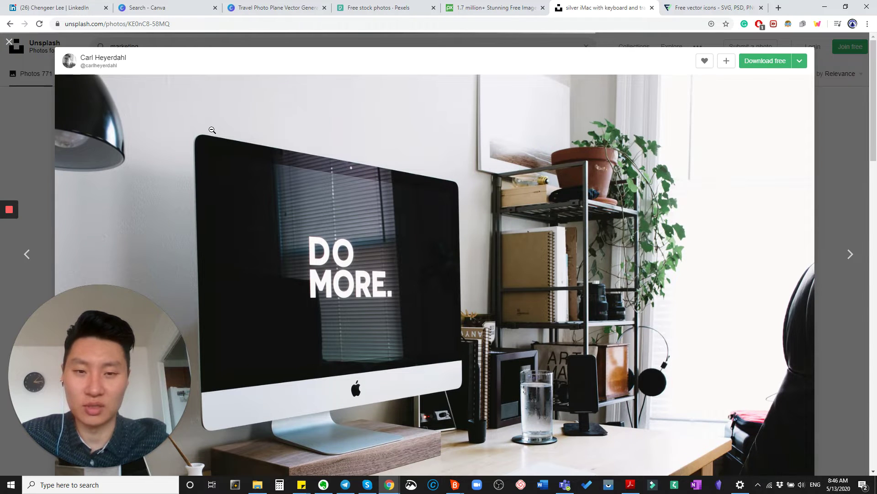
pyautogui.press('Escape')
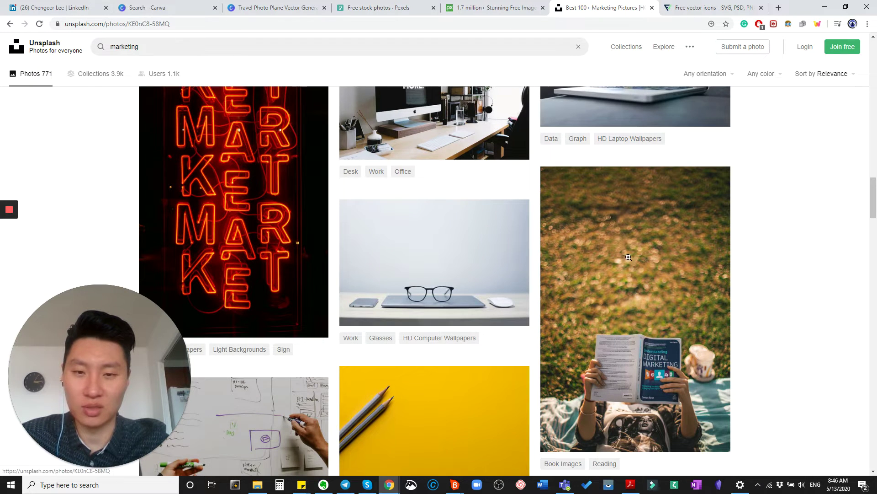
pyautogui.click(581, 245)
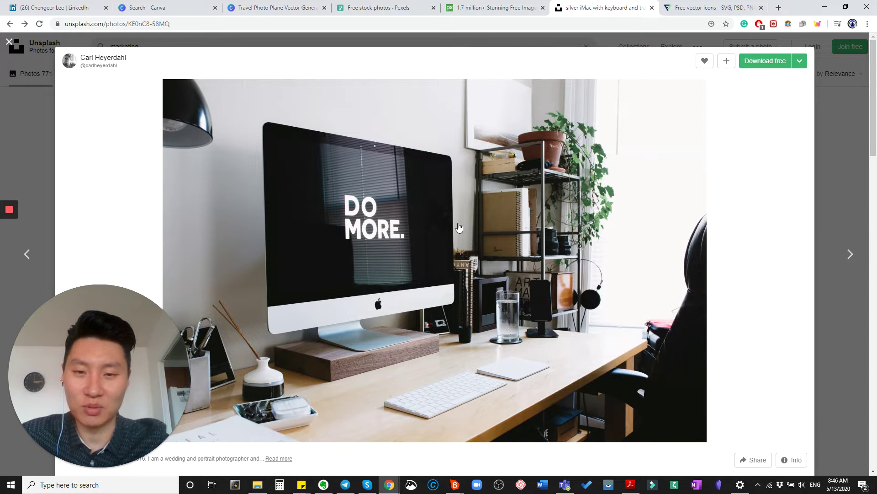
pyautogui.press('Escape')
pyautogui.scroll(-3, 430, 142)
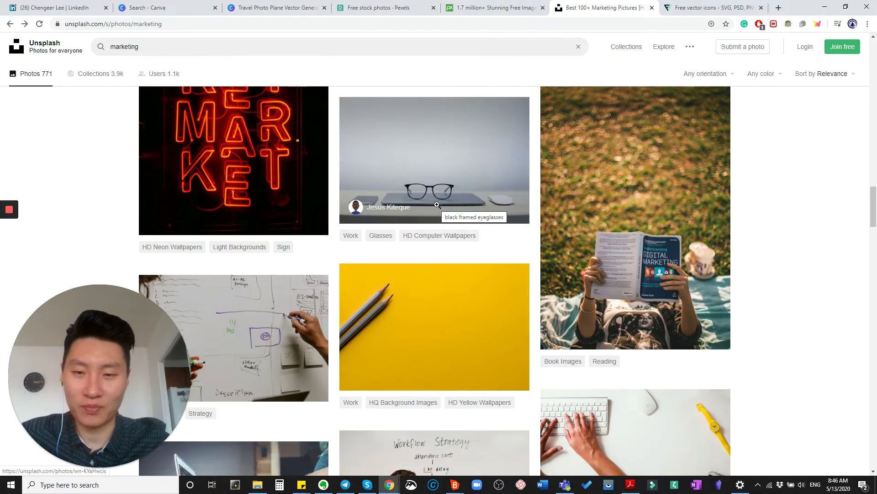
# Open the black glasses-on-laptop photo and copy the image
pyautogui.click(439, 210)
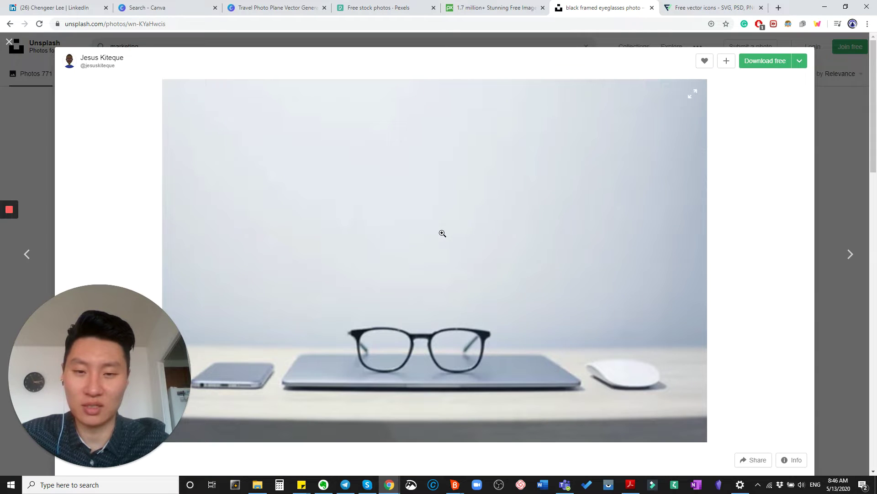
pyautogui.rightClick(442, 233)
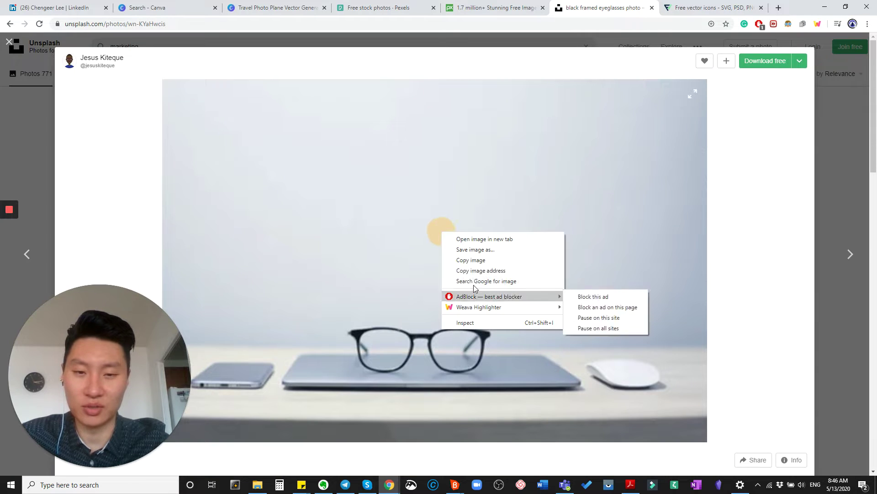
pyautogui.click(481, 260)
# Paste the glasses photo into Canva and make it the banner background
pyautogui.click(233, 3)
pyautogui.click(459, 239)
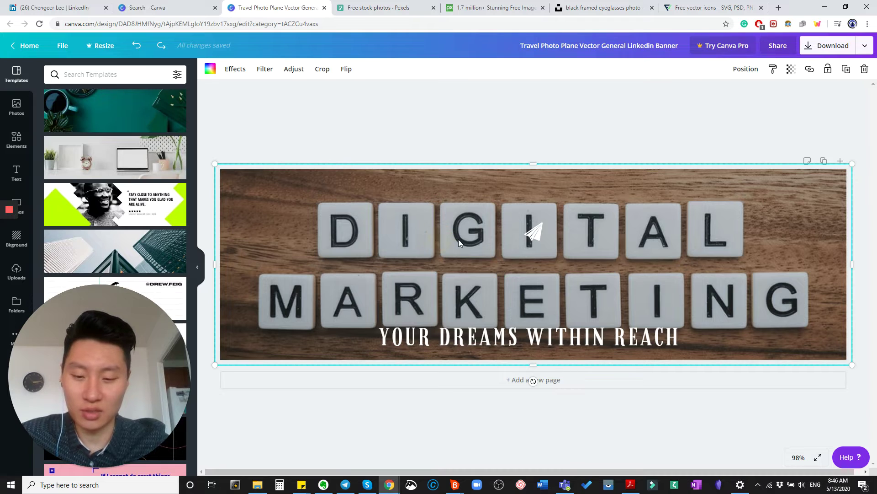
pyautogui.hotkey('ctrl', 'v')
pyautogui.moveTo(472, 245); pyautogui.dragTo(413, 275)
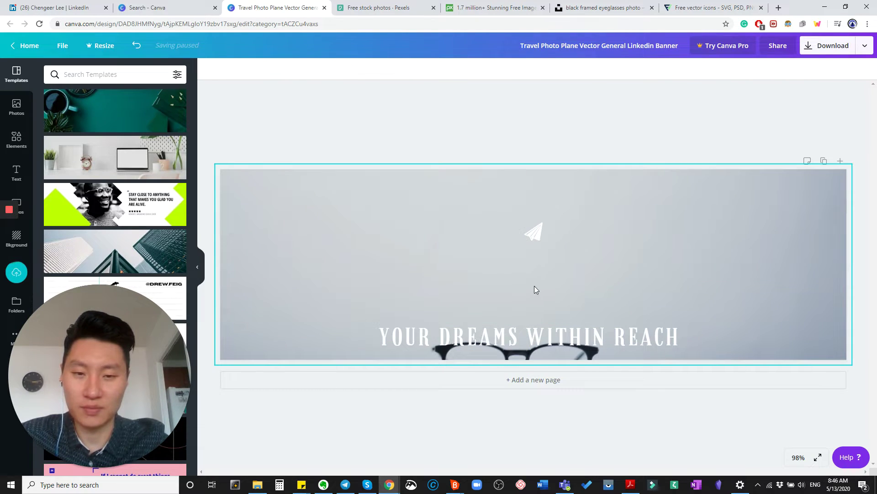
# Crop the background so the glasses sit slightly higher, just above the headline
pyautogui.doubleClick(592, 288)
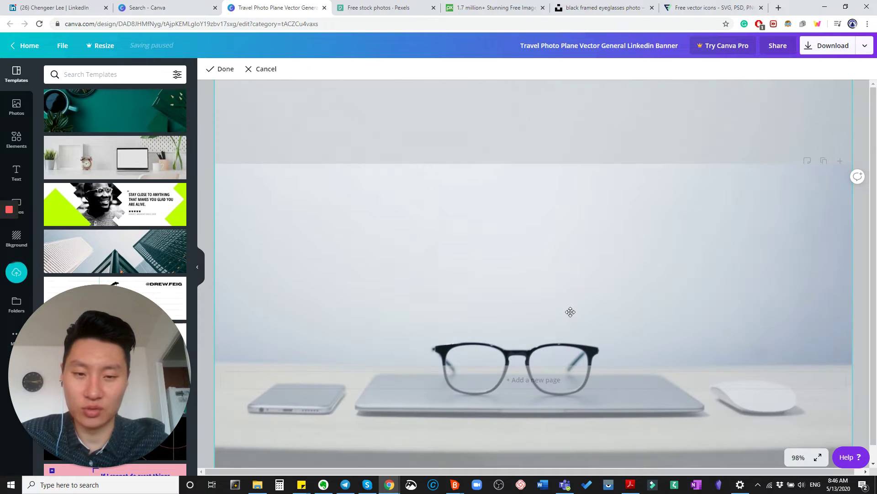
pyautogui.moveTo(571, 295); pyautogui.dragTo(573, 285)
pyautogui.moveTo(574, 223); pyautogui.dragTo(574, 221)
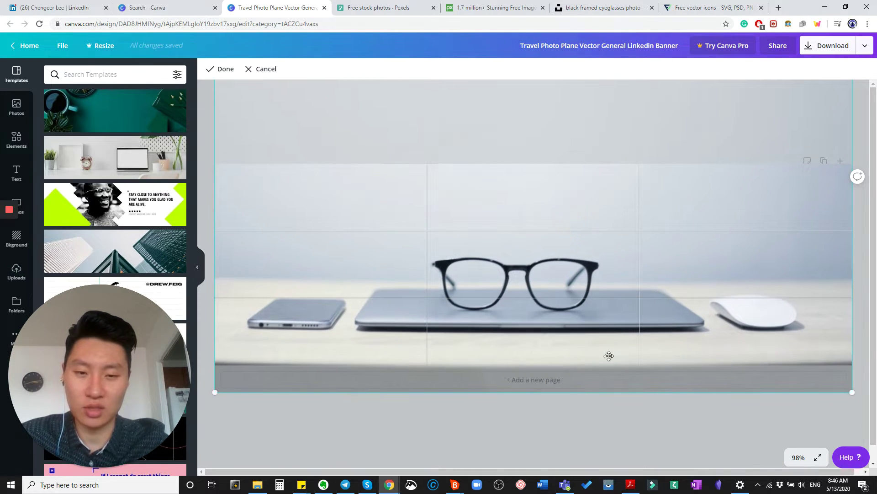
pyautogui.click(584, 417)
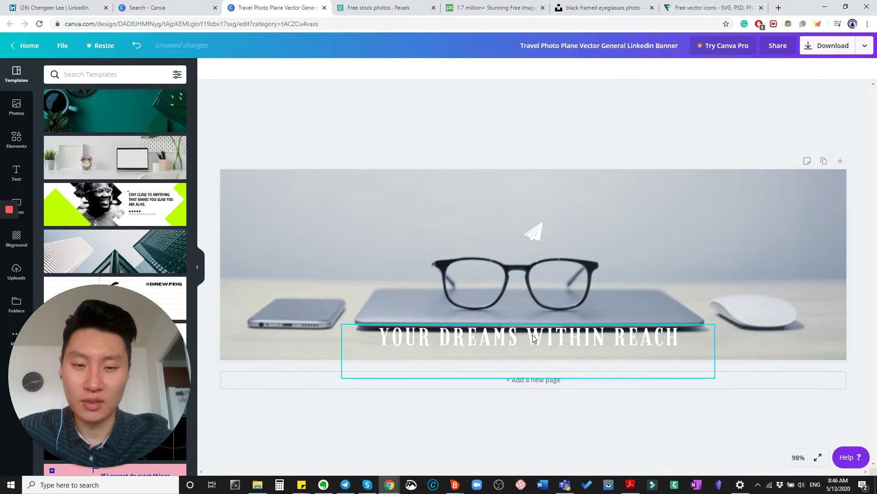
# Move the headline up over the glasses and retype it as a hashtag of the owner's name
pyautogui.moveTo(534, 339); pyautogui.dragTo(463, 285)
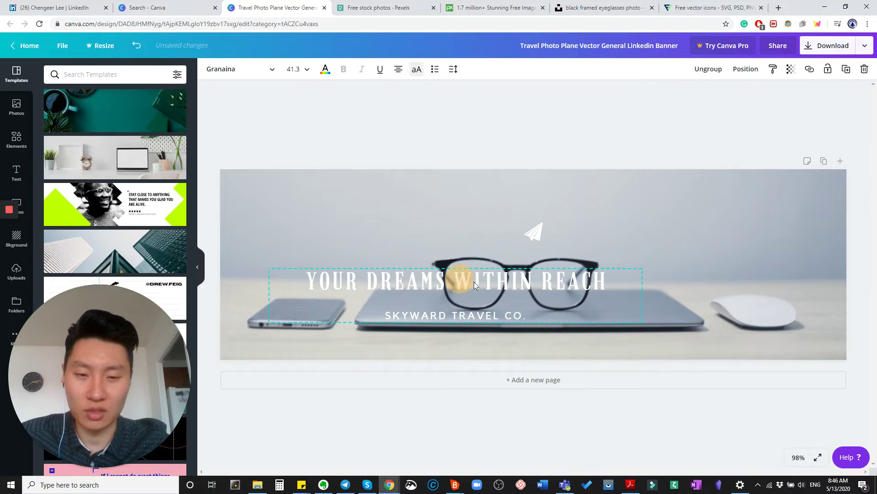
pyautogui.click(543, 293)
pyautogui.doubleClick(542, 291)
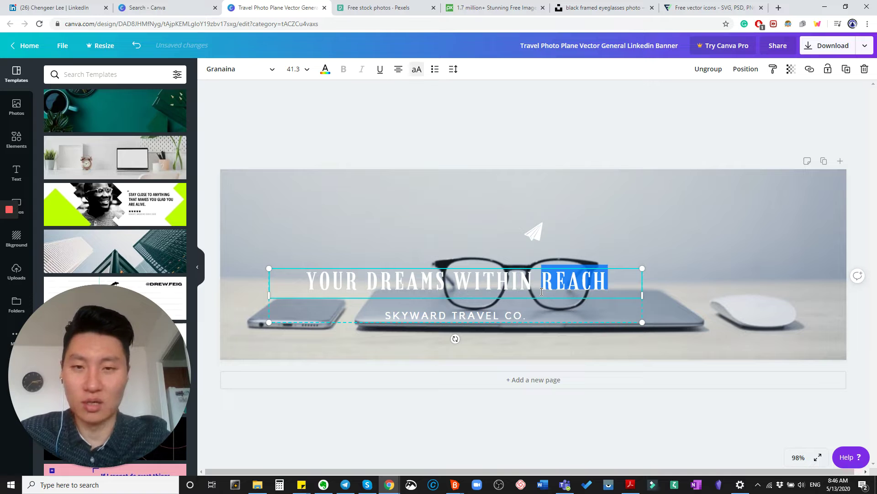
pyautogui.tripleClick(500, 283)
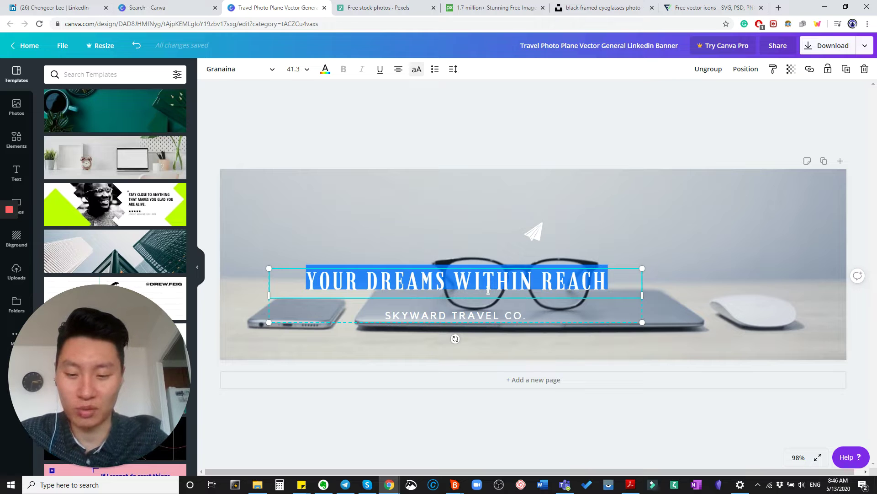
pyautogui.write('# CHENG')
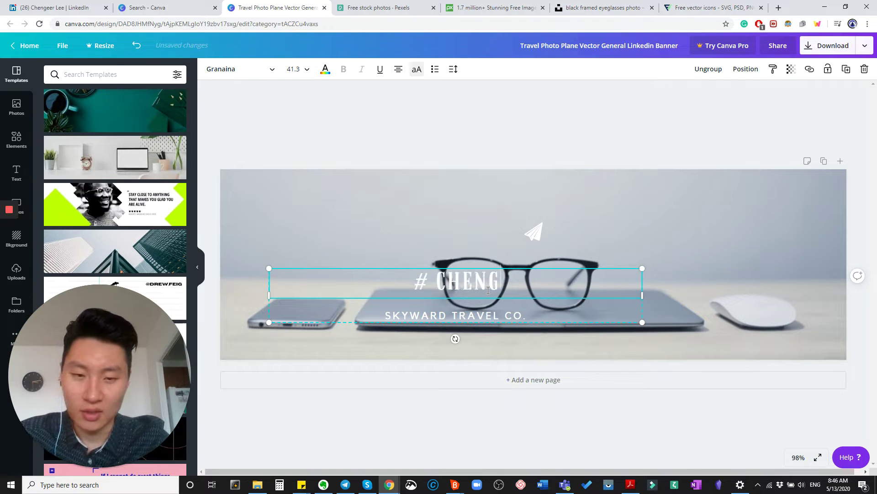
pyautogui.write('EER')
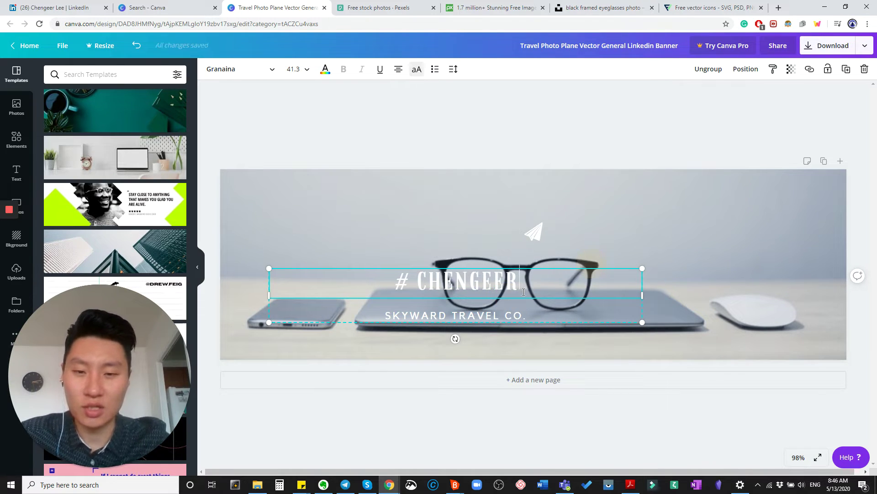
pyautogui.click(523, 289)
pyautogui.doubleClick(494, 313)
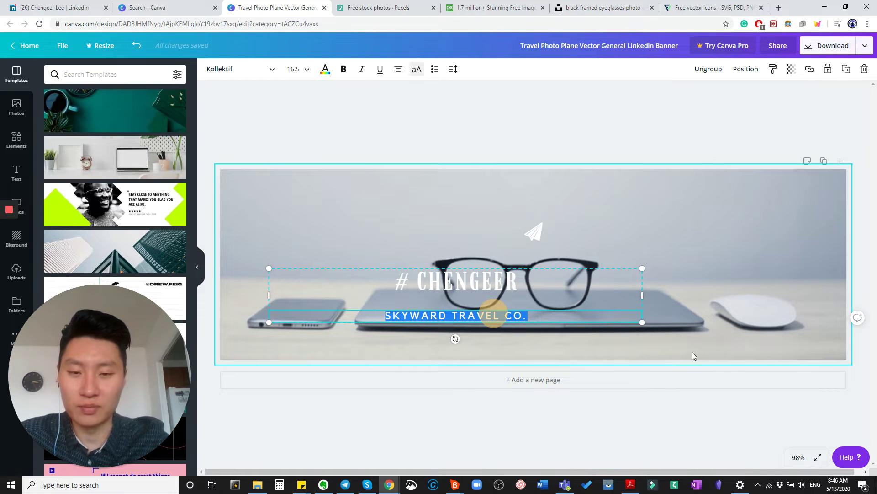
pyautogui.click(529, 291)
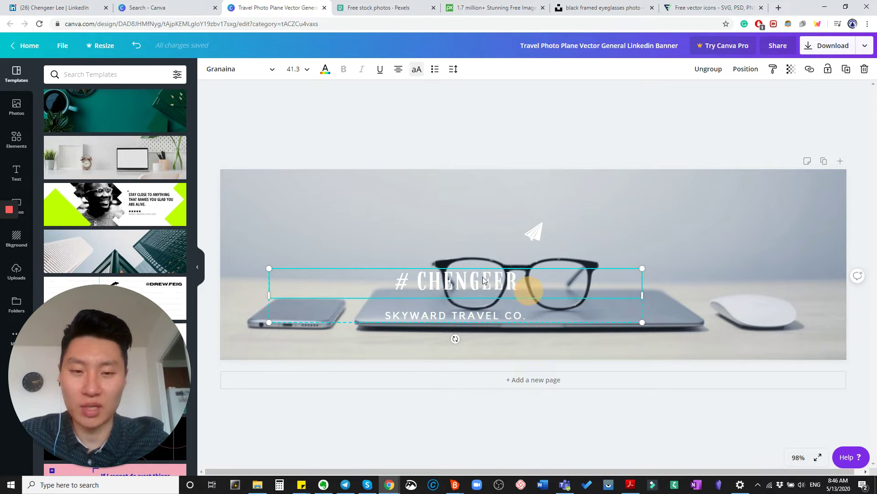
# Move the text group above the glasses and retype the subtitle as 'PRODUCT MANAGER | BUSINESS ANALYST'
pyautogui.moveTo(482, 279); pyautogui.dragTo(504, 219)
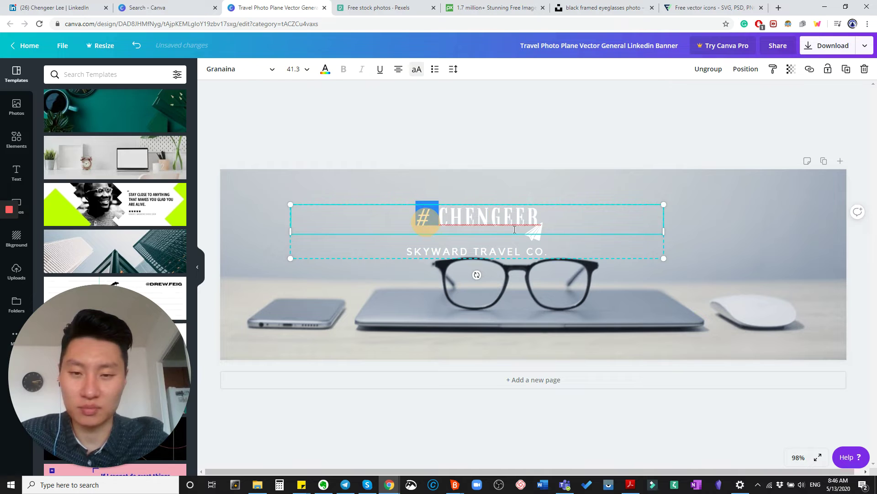
pyautogui.doubleClick(473, 250)
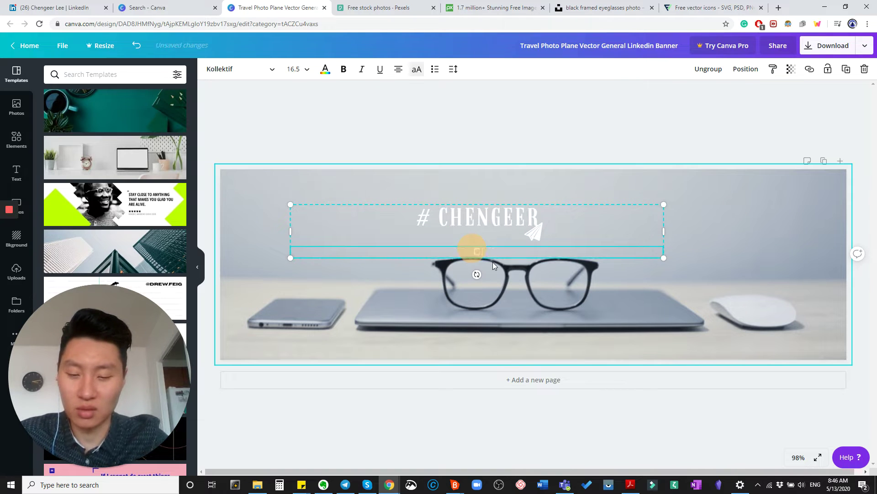
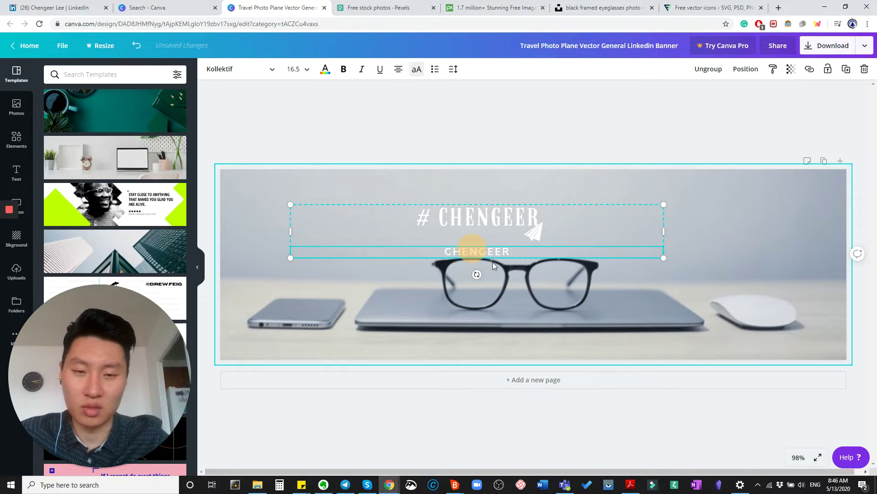
pyautogui.hotkey('ctrl', 'a')
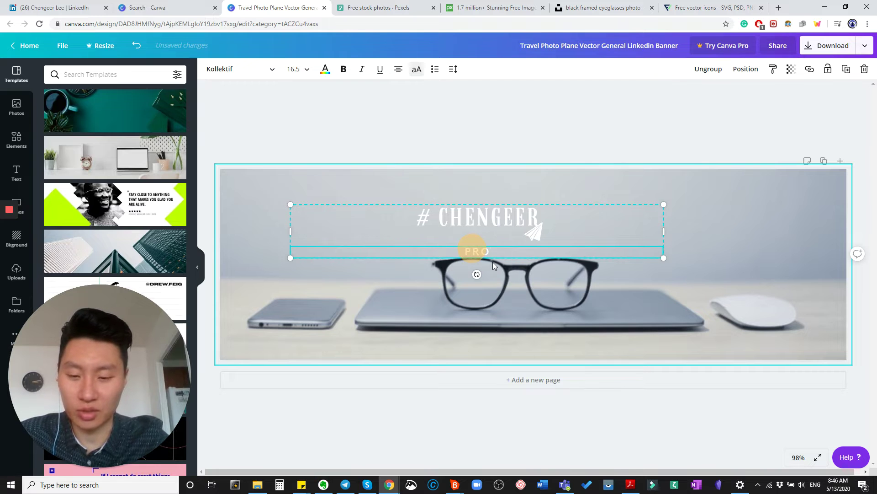
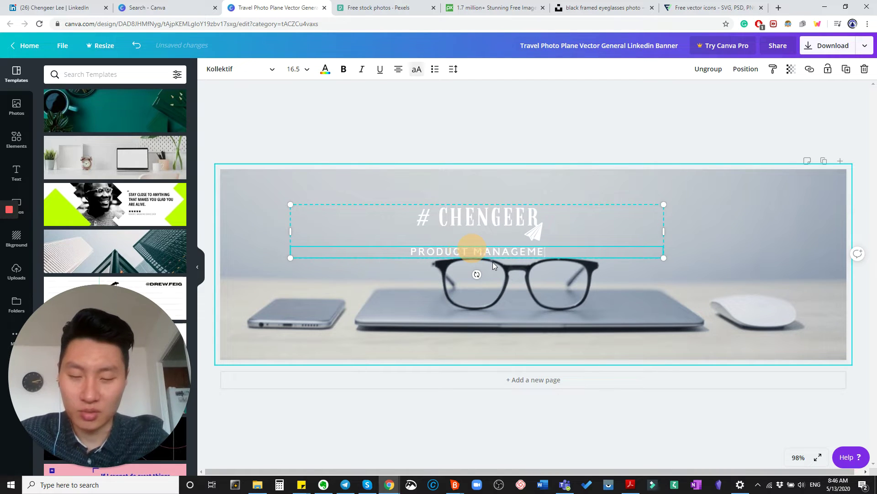
pyautogui.press('BackSpace')
pyautogui.press('BackSpace')
pyautogui.press('BackSpace')
pyautogui.press('BackSpace')
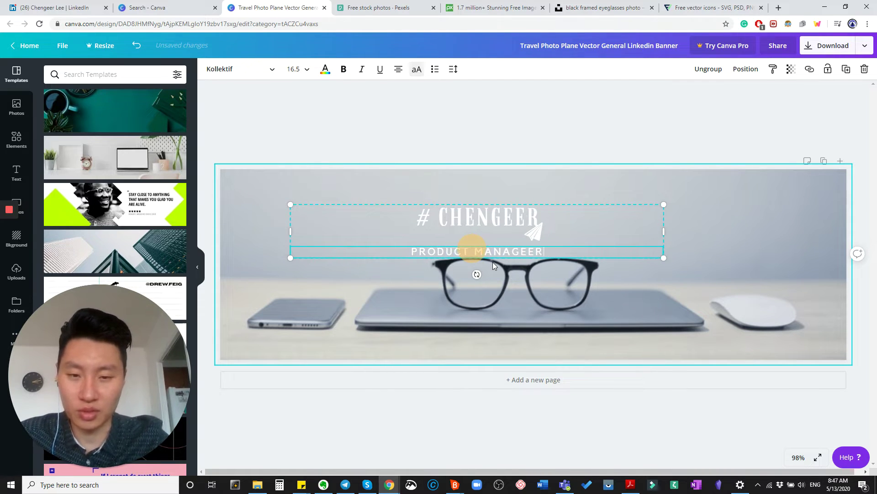
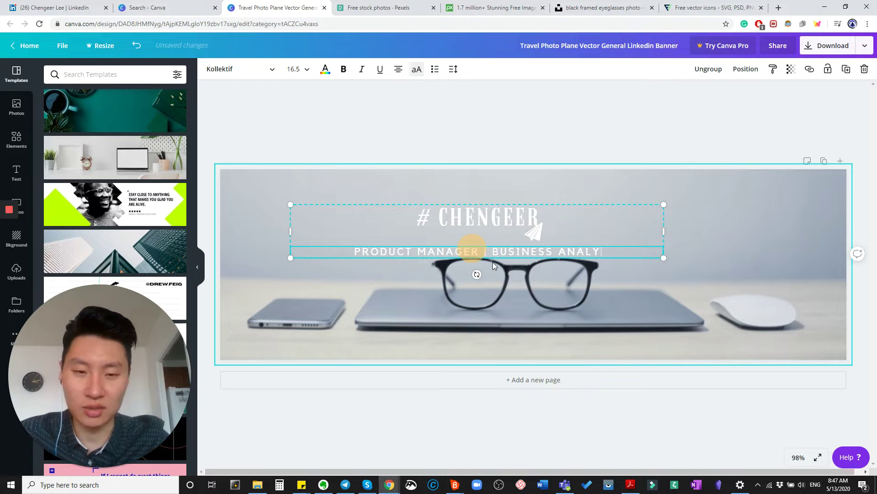
# Replace the headline text with 'MERGING BUSINESS AND TECHNOLOGY'
pyautogui.click(506, 218)
pyautogui.click(555, 220)
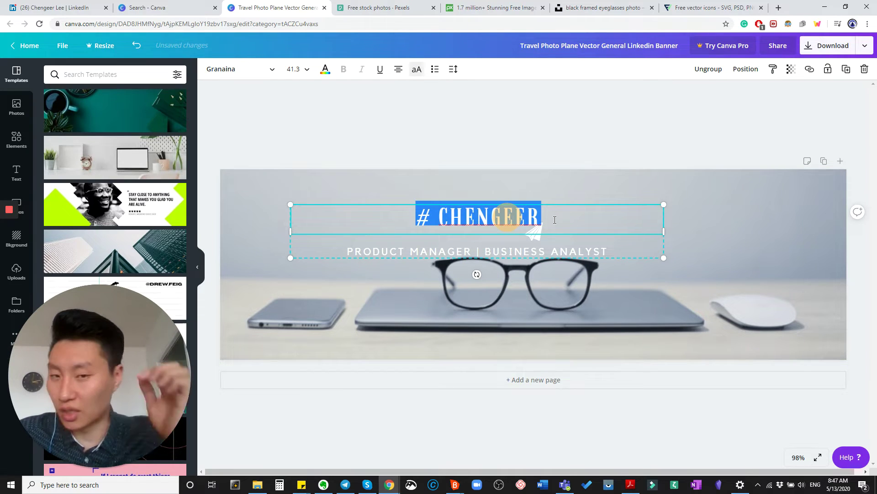
pyautogui.write('BU')
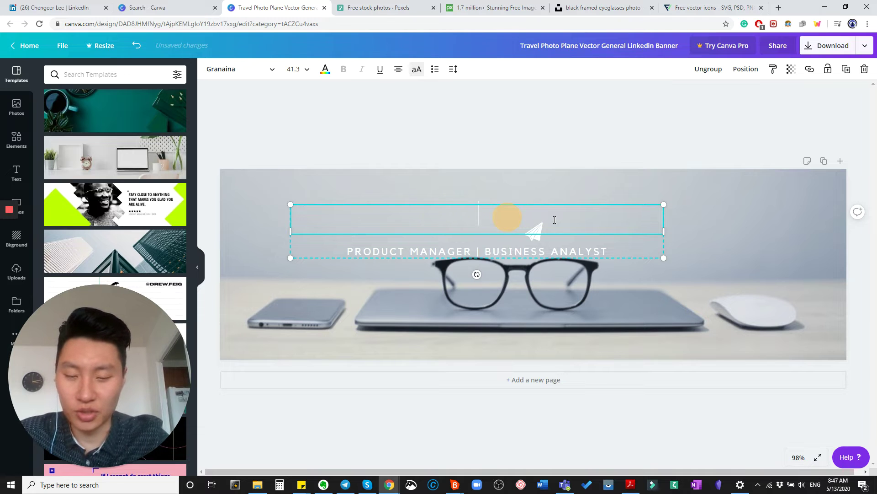
pyautogui.write('MERGING BUSINE')
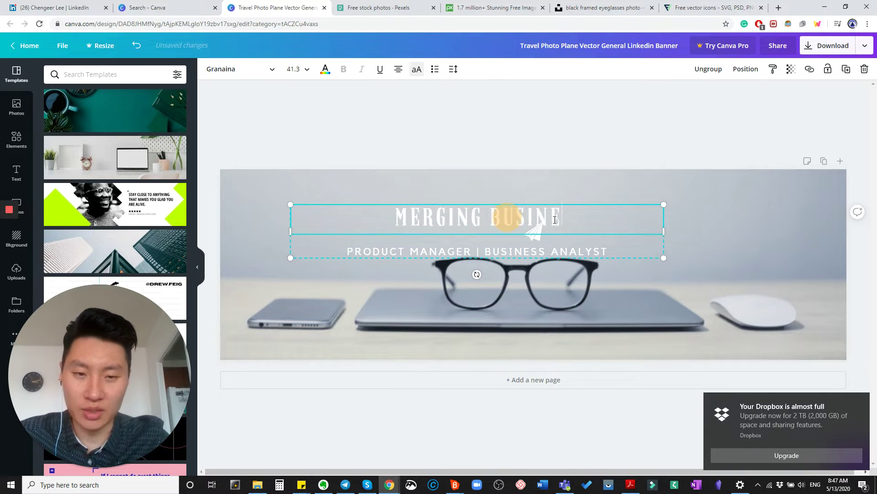
pyautogui.write('SS AND TECHNOLOG')
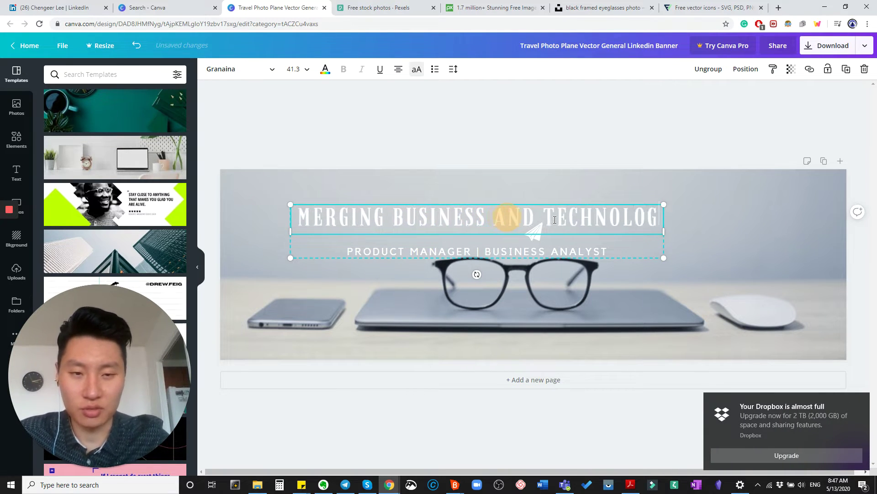
pyautogui.write('Y')
# Widen the headline box so the headline fits on one line, and select it
pyautogui.moveTo(491, 217); pyautogui.dragTo(480, 257)
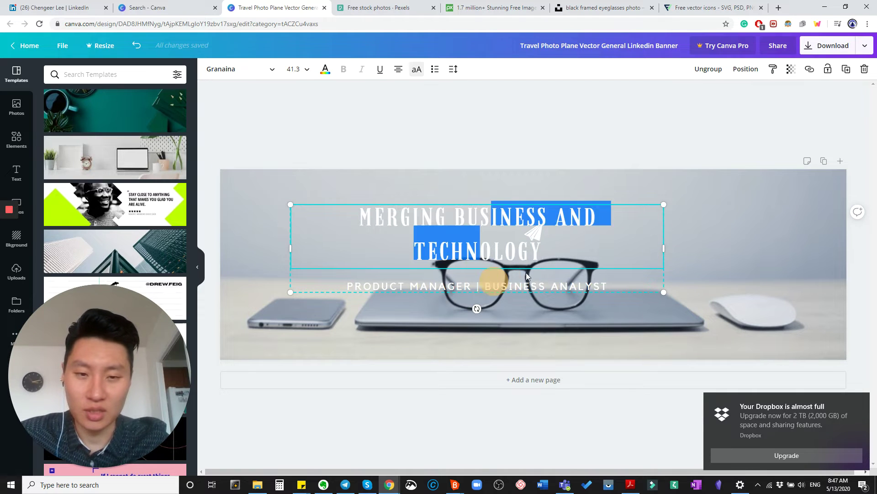
pyautogui.click(660, 262)
pyautogui.moveTo(704, 249); pyautogui.dragTo(707, 249)
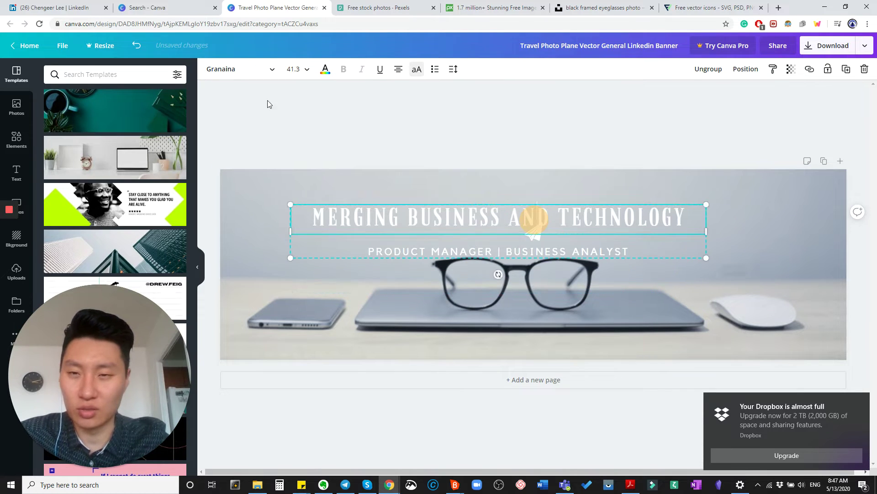
pyautogui.tripleClick(371, 216)
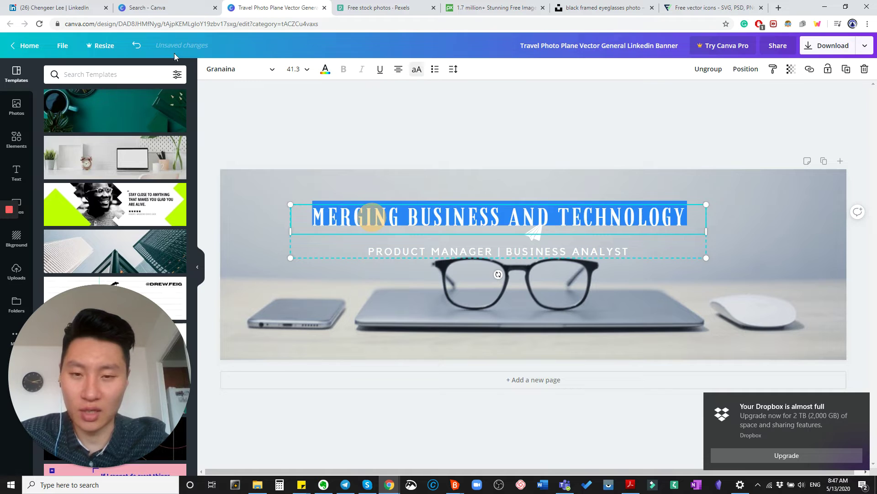
pyautogui.click(236, 69)
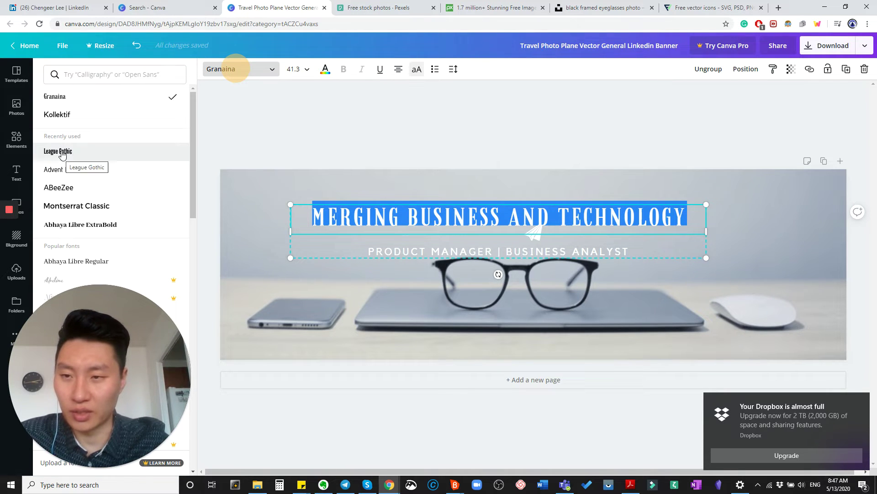
# Set the headline in Kollektif, move the paper plane upper right, and lower the text over the glasses
pyautogui.click(66, 114)
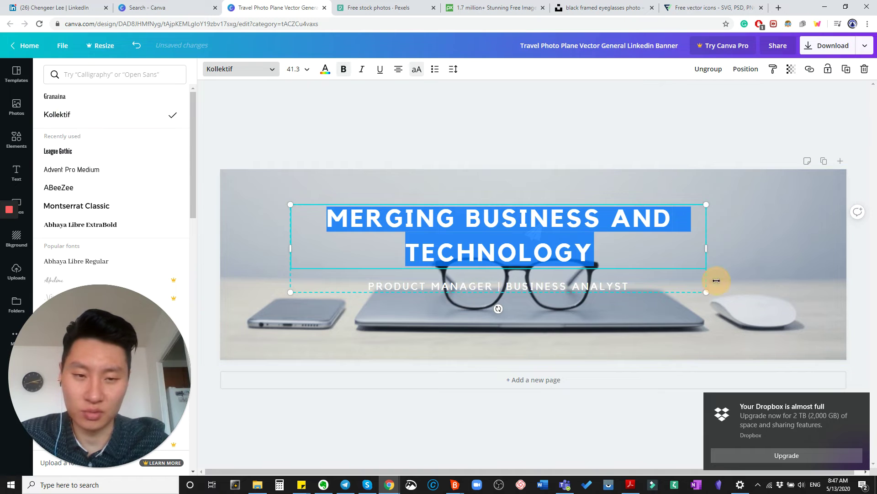
pyautogui.click(749, 274)
pyautogui.click(533, 233)
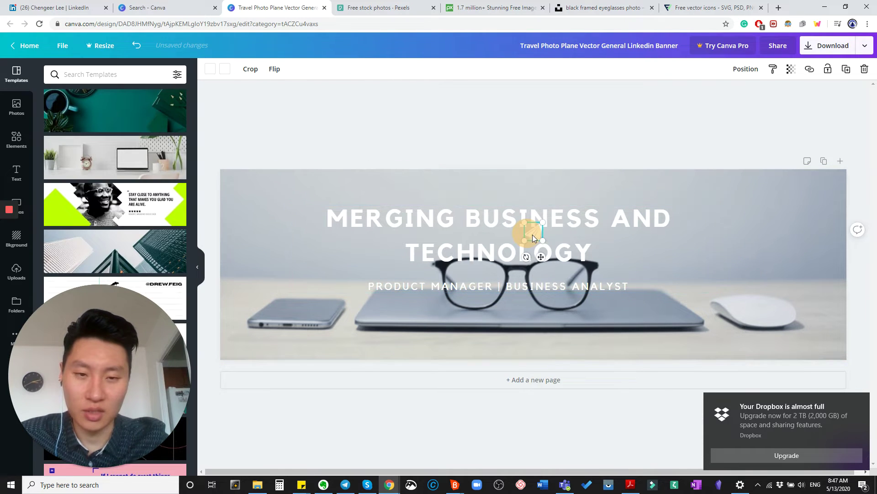
pyautogui.moveTo(797, 240); pyautogui.dragTo(788, 215)
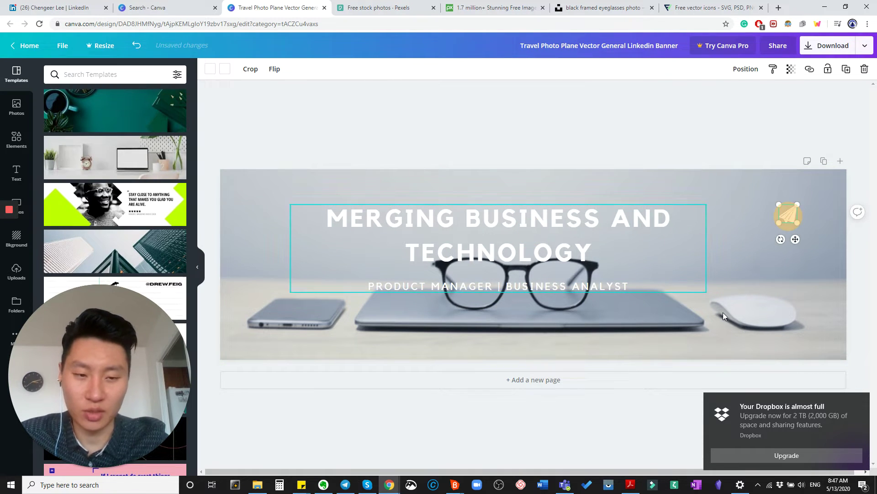
pyautogui.moveTo(535, 232); pyautogui.dragTo(538, 276)
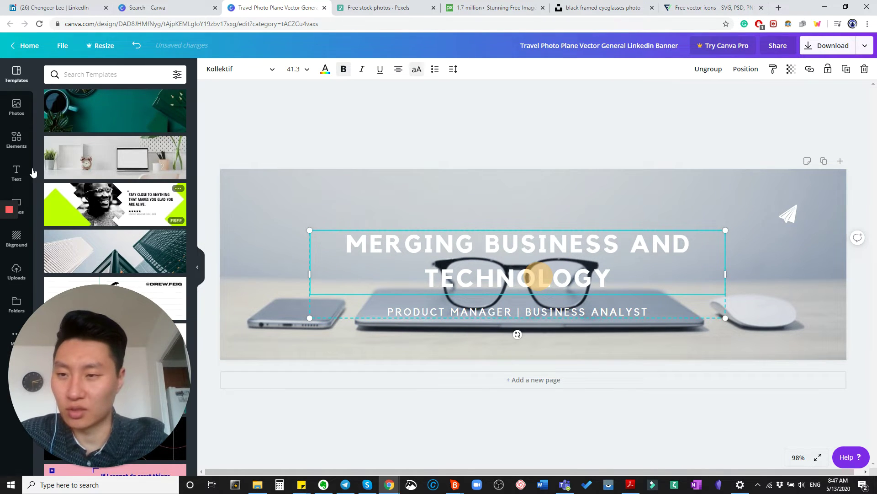
# Add a dark square near the headline and rotate it about 27 degrees into a diamond
pyautogui.click(9, 140)
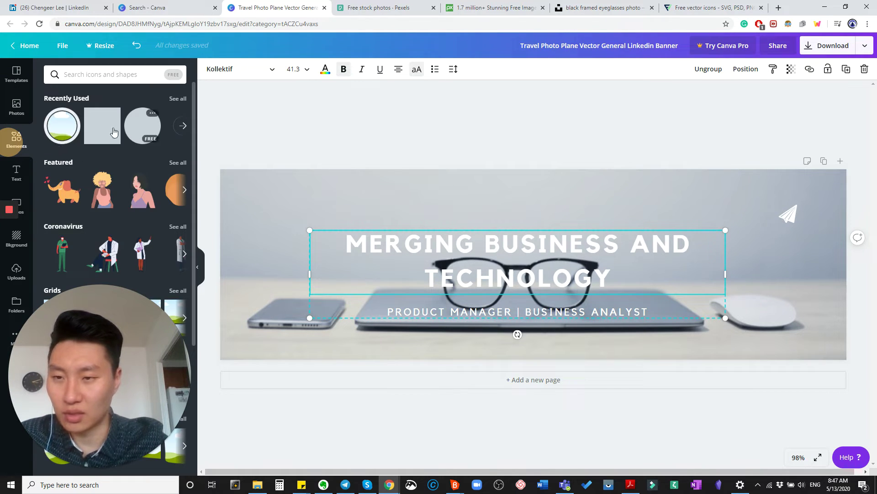
pyautogui.moveTo(102, 132); pyautogui.dragTo(337, 141)
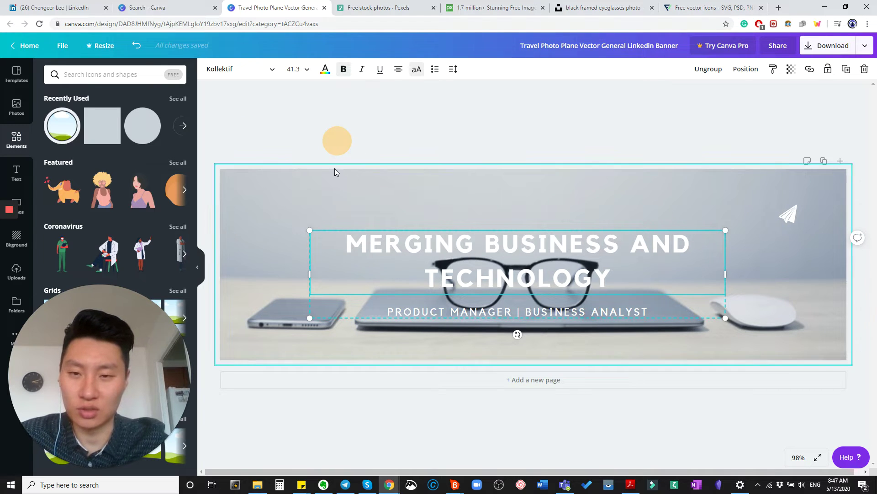
pyautogui.moveTo(89, 132); pyautogui.dragTo(349, 159)
pyautogui.click(112, 140)
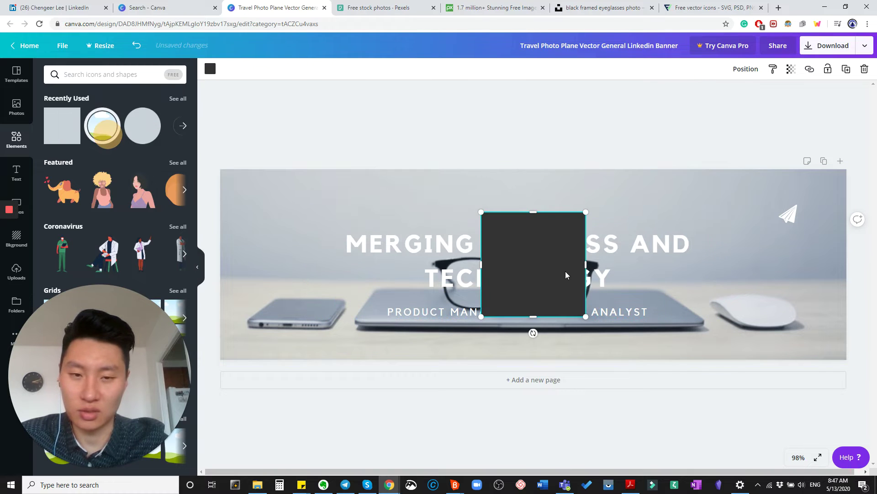
pyautogui.moveTo(566, 270); pyautogui.dragTo(377, 202)
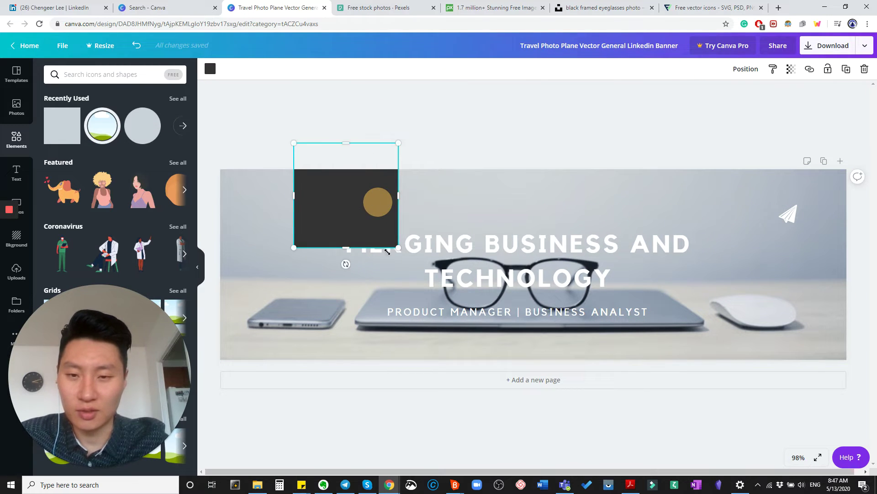
pyautogui.moveTo(346, 264); pyautogui.dragTo(412, 275)
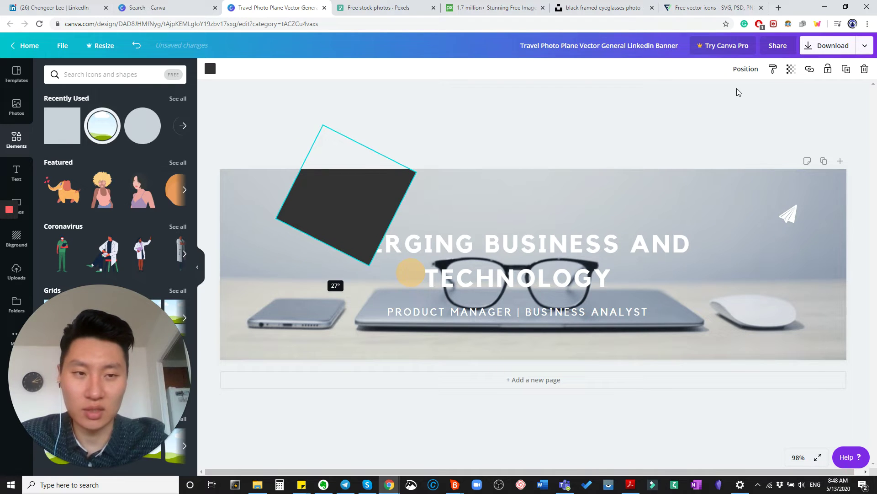
# Set the square's transparency to 71 and stretch it diagonally across the banner's left side
pyautogui.click(792, 76)
pyautogui.moveTo(764, 92); pyautogui.dragTo(748, 92)
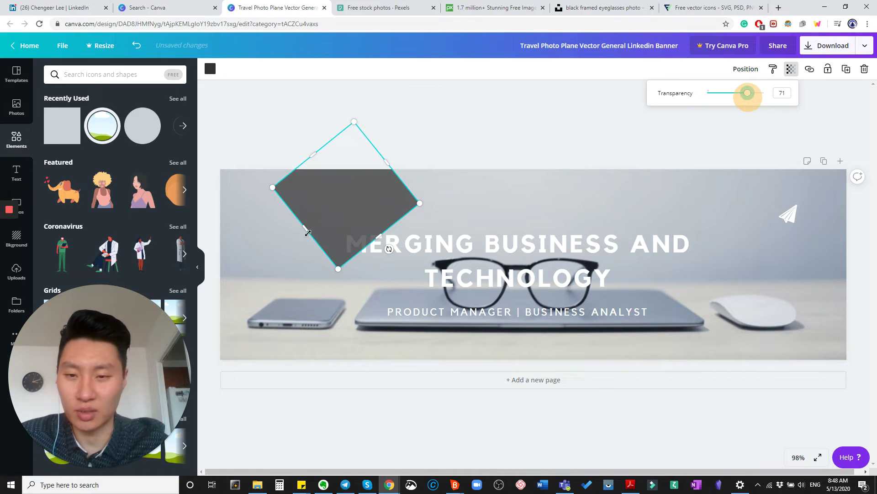
pyautogui.moveTo(306, 230); pyautogui.dragTo(213, 352)
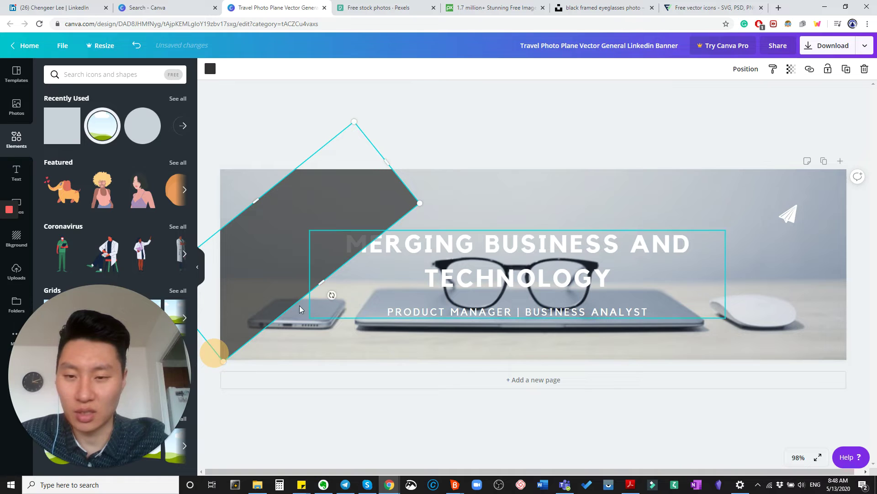
pyautogui.moveTo(257, 204); pyautogui.dragTo(217, 146)
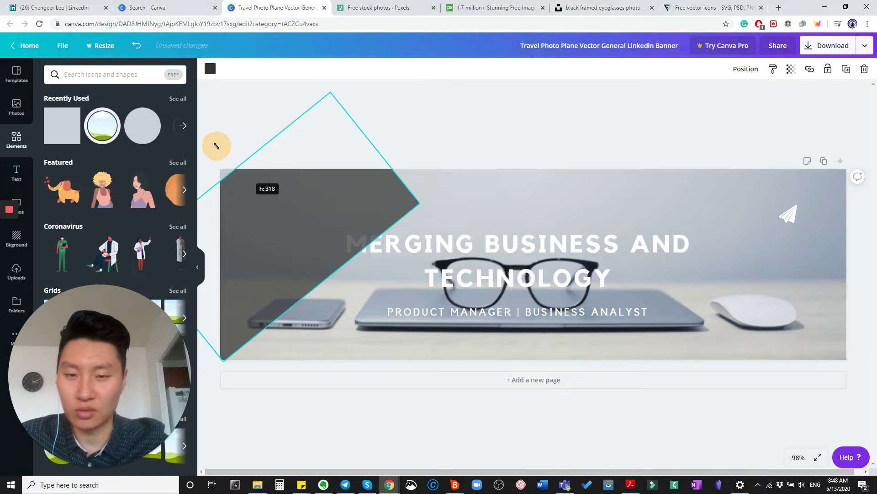
pyautogui.moveTo(390, 180); pyautogui.dragTo(309, 179)
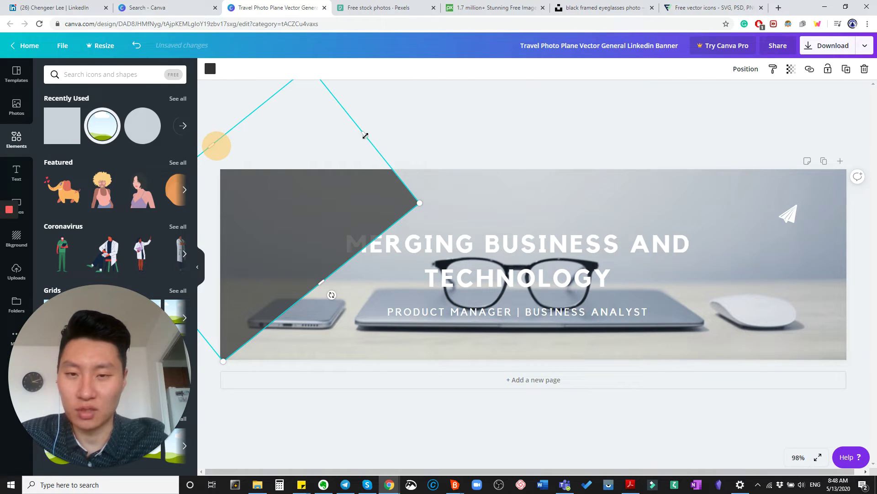
pyautogui.moveTo(365, 135); pyautogui.dragTo(427, 123)
pyautogui.moveTo(327, 261); pyautogui.dragTo(393, 309)
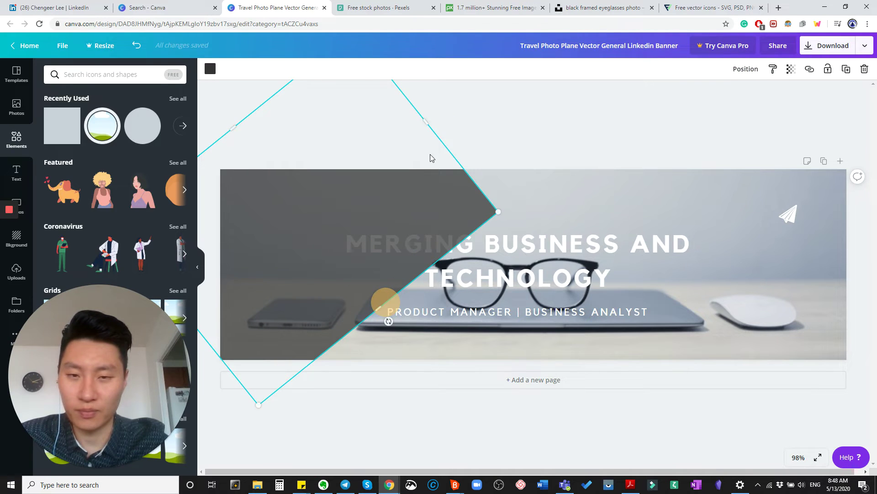
pyautogui.moveTo(426, 122); pyautogui.dragTo(523, 73)
# Bring the headline group in front of the overlay, move it upper left, and shrink it to 29.2
pyautogui.rightClick(482, 309)
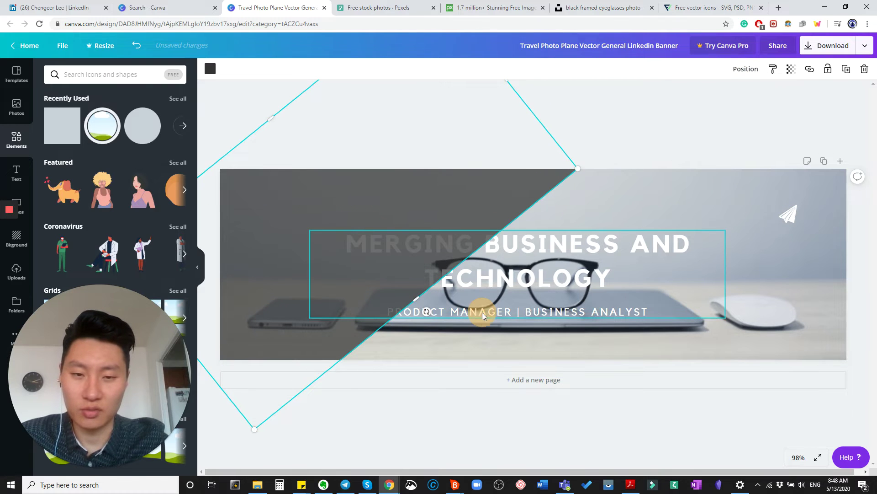
pyautogui.click(521, 417)
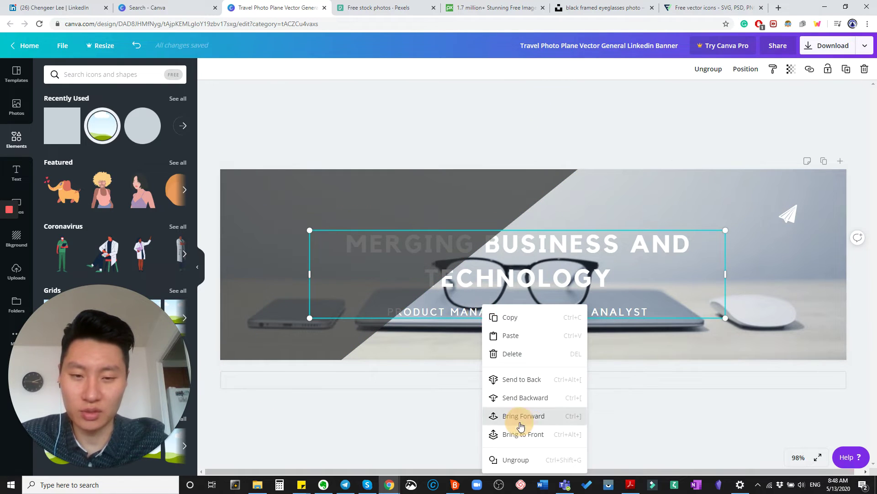
pyautogui.click(529, 277)
pyautogui.moveTo(529, 277); pyautogui.dragTo(423, 236)
pyautogui.moveTo(619, 276); pyautogui.dragTo(489, 278)
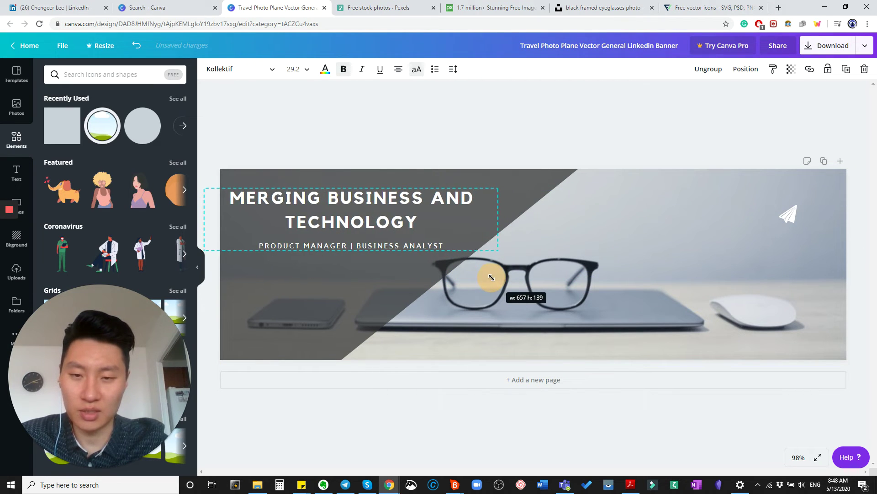
pyautogui.click(403, 313)
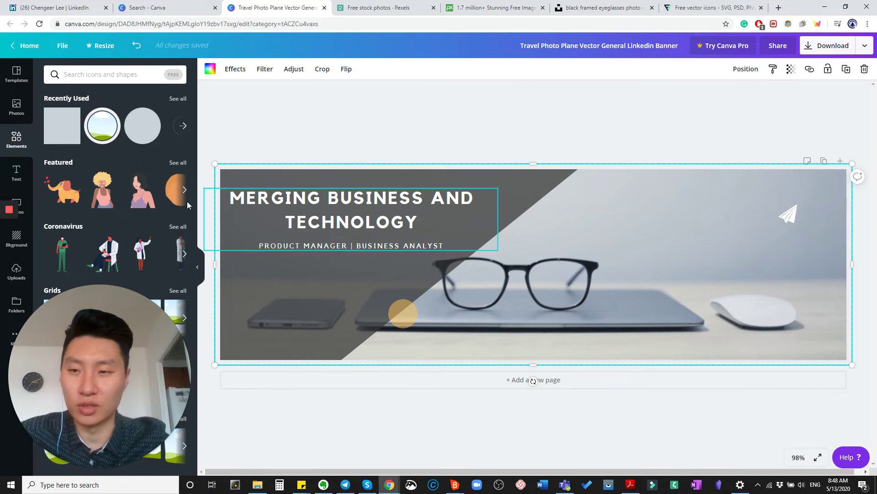
# Browse Canva's Elements panel to the full list of photo frames
pyautogui.click(179, 130)
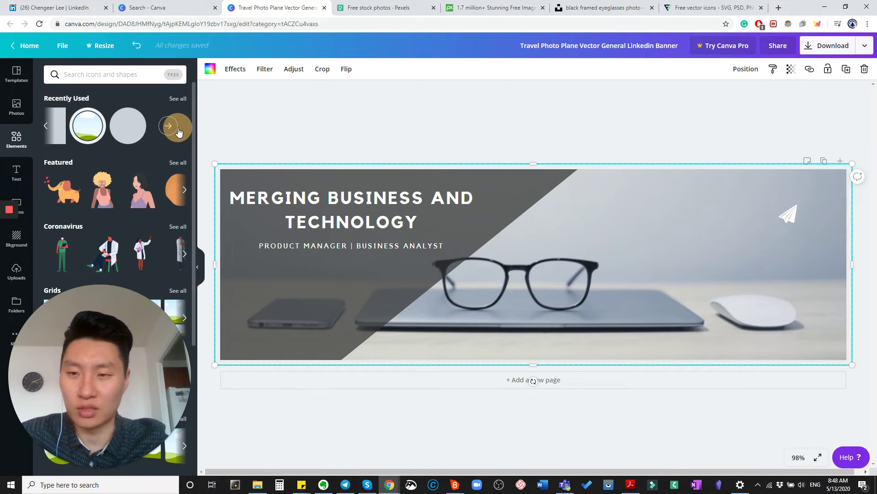
pyautogui.click(178, 132)
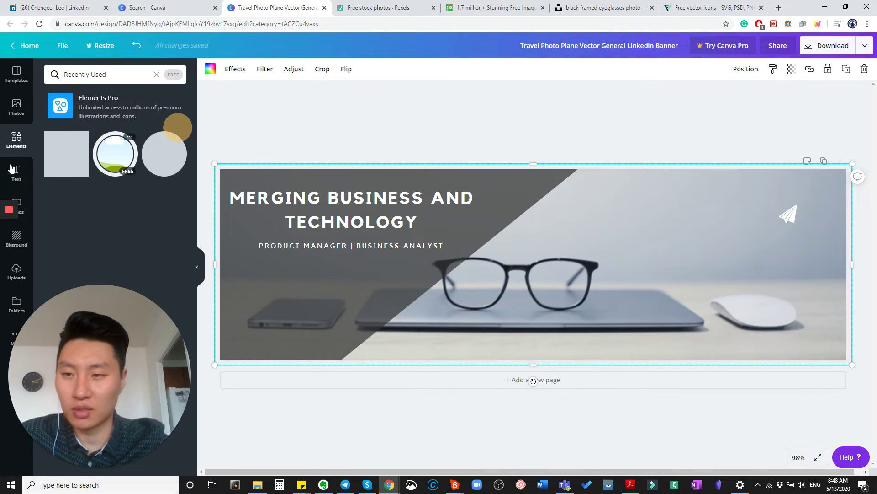
pyautogui.click(17, 139)
pyautogui.scroll(-4, 105, 183)
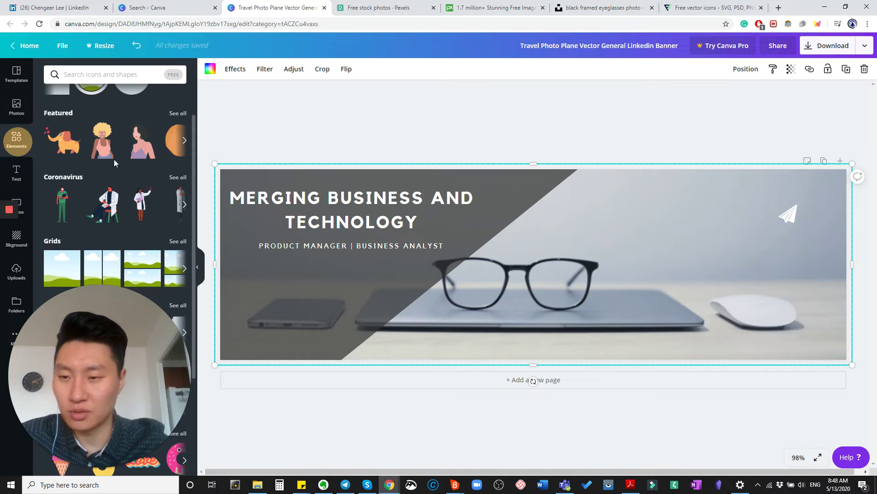
pyautogui.scroll(-2, 71, 196)
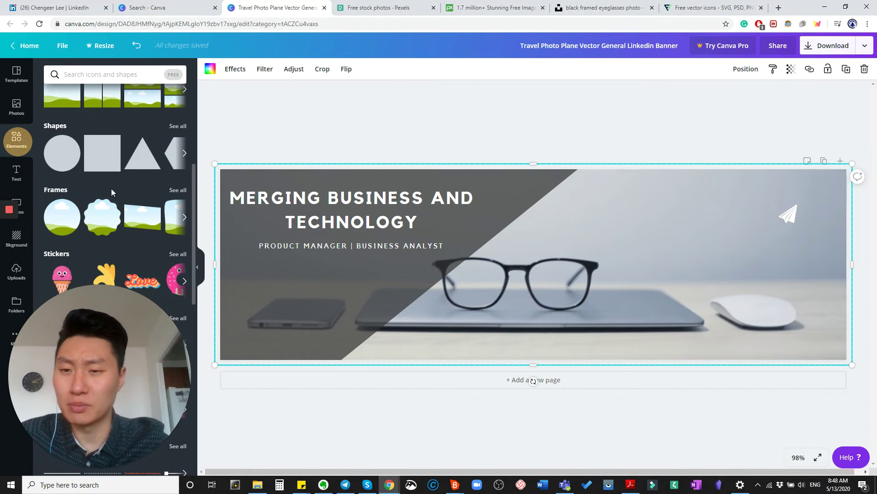
pyautogui.click(178, 189)
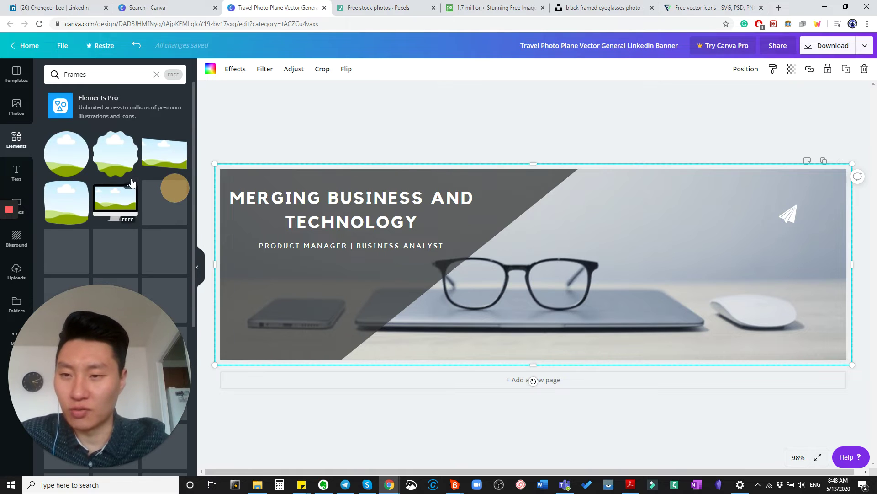
pyautogui.scroll(-2, 103, 180)
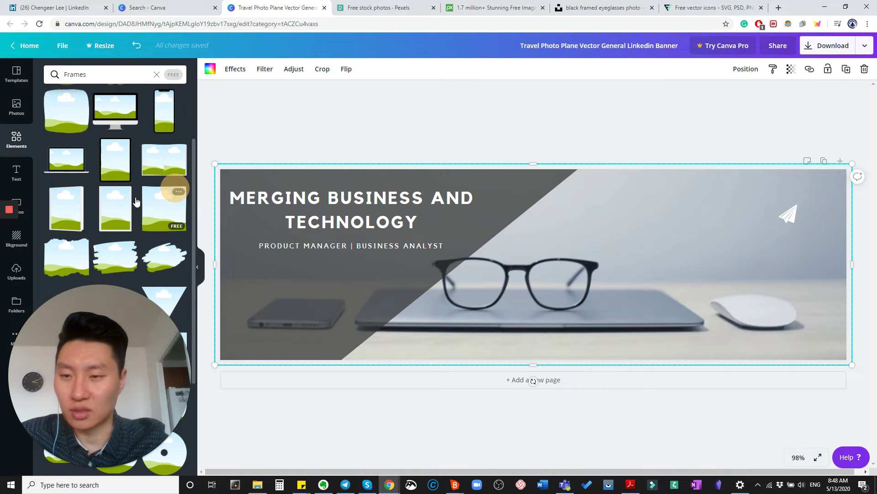
pyautogui.scroll(-4, 114, 180)
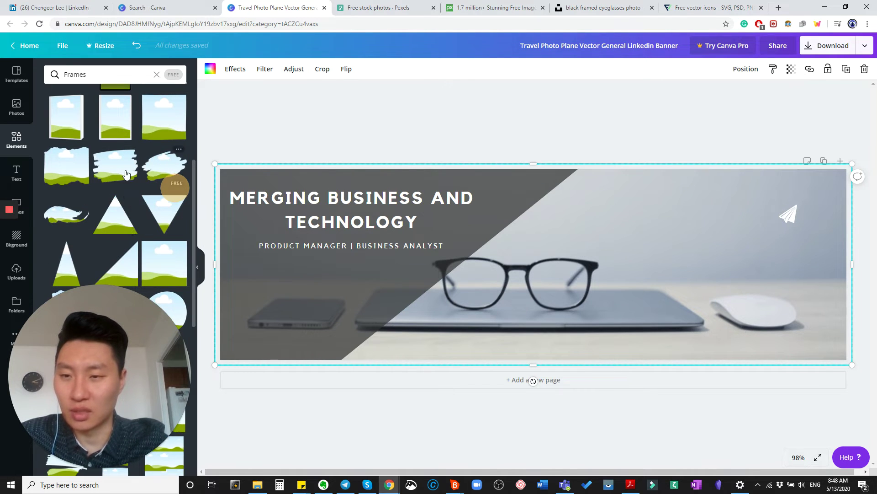
# Place a brush-stroke frame on the banner's right side, enlarge it, and minimize the browser
pyautogui.moveTo(165, 166); pyautogui.dragTo(515, 213)
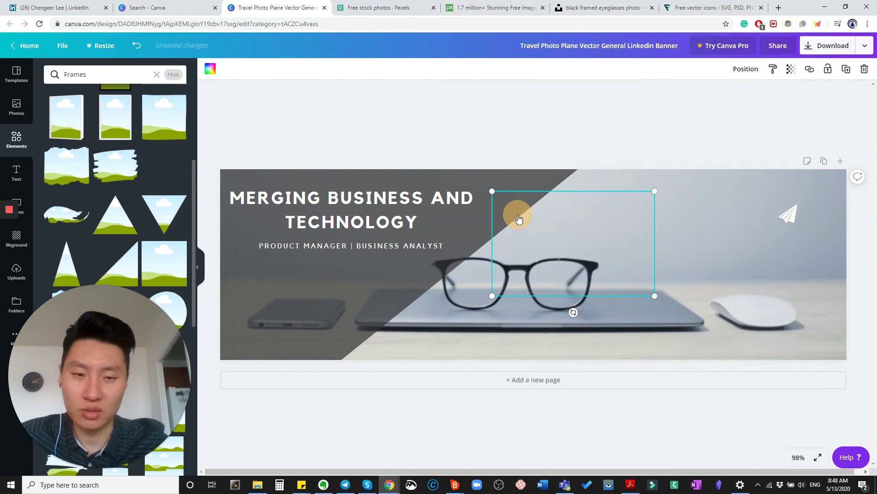
pyautogui.moveTo(602, 254)
pyautogui.mouseDown()
pyautogui.moveTo(767, 236)
pyautogui.moveTo(724, 257)
pyautogui.mouseUp()
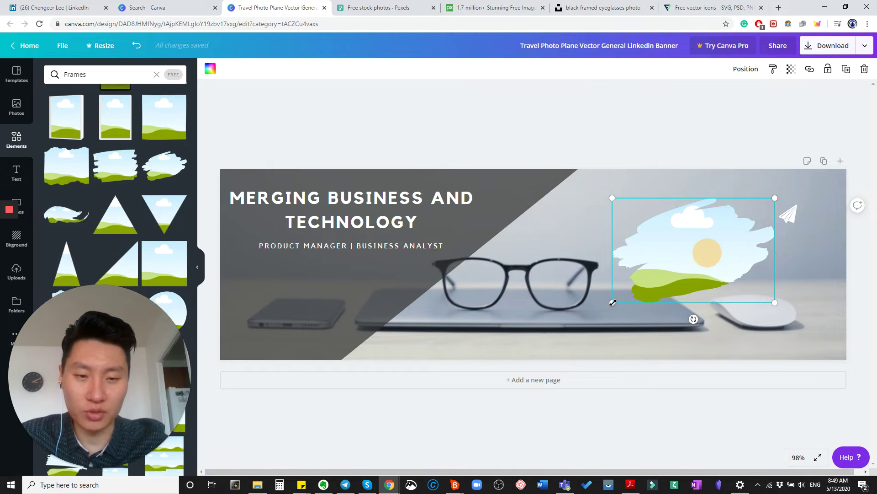
pyautogui.moveTo(613, 303); pyautogui.dragTo(602, 317)
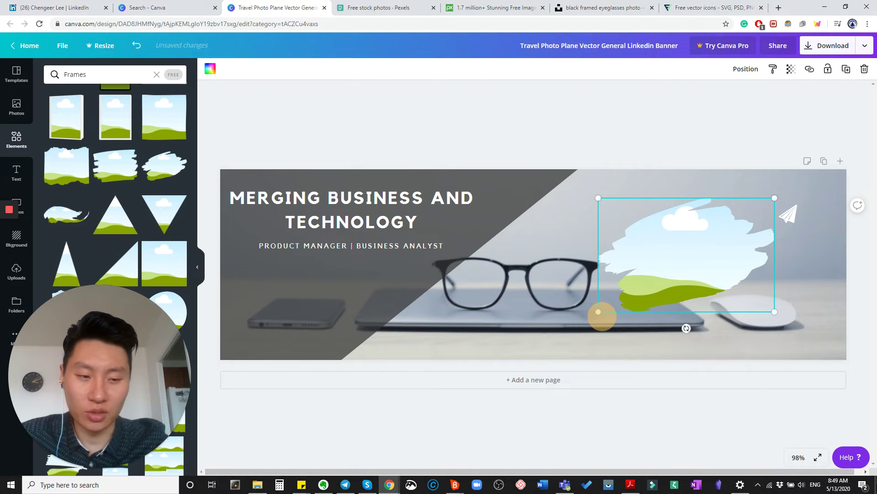
pyautogui.click(874, 490)
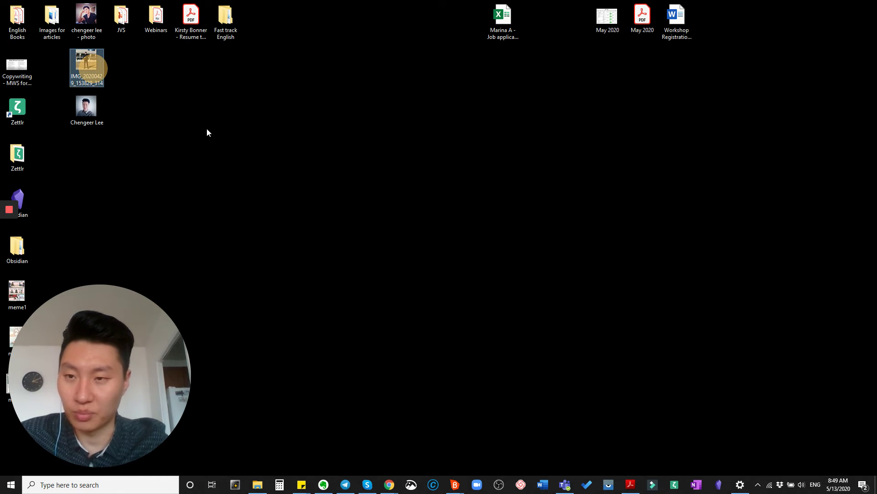
# Reselect the brush-stroke frame in the design, then return to the desktop
pyautogui.hotkey('alt', 'Tab')
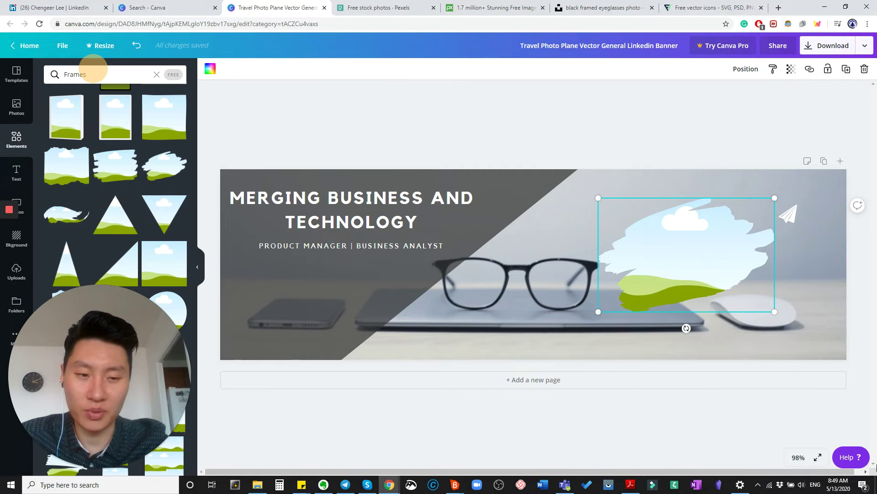
pyautogui.click(469, 137)
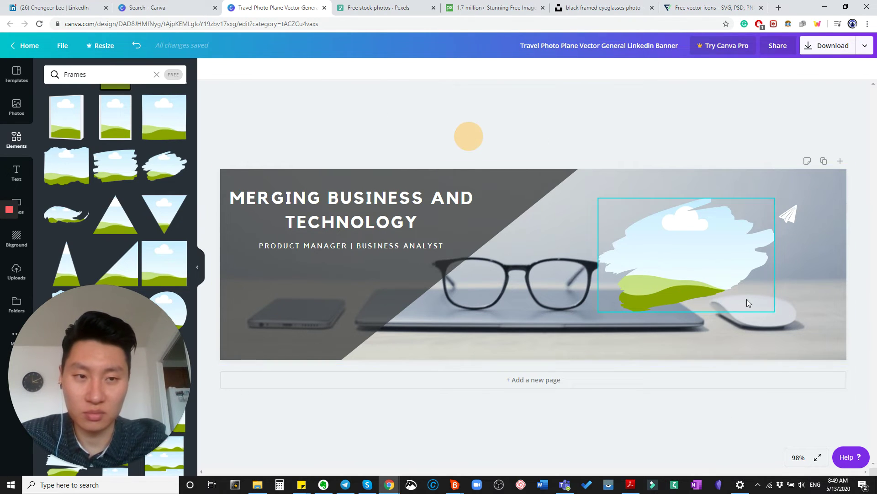
pyautogui.moveTo(752, 308); pyautogui.dragTo(731, 281)
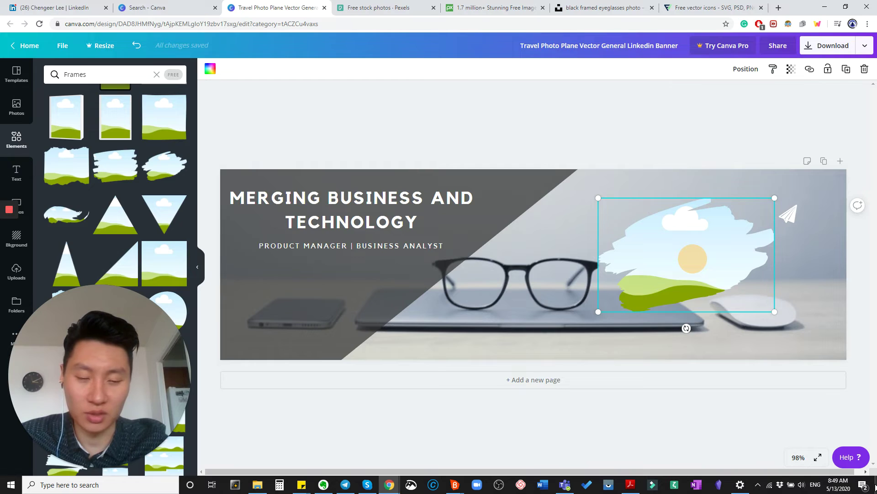
pyautogui.click(875, 487)
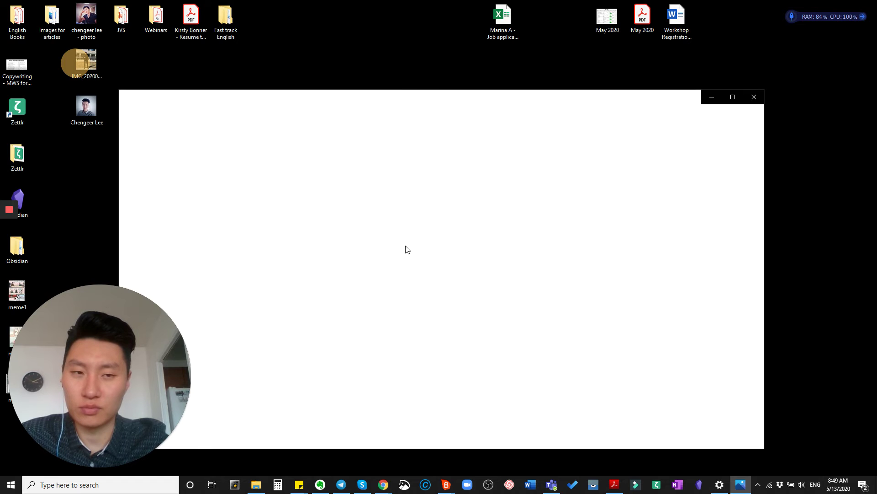
# Open IMG_20200429_153829_314.jpg in Photos and copy the image
pyautogui.click(407, 254)
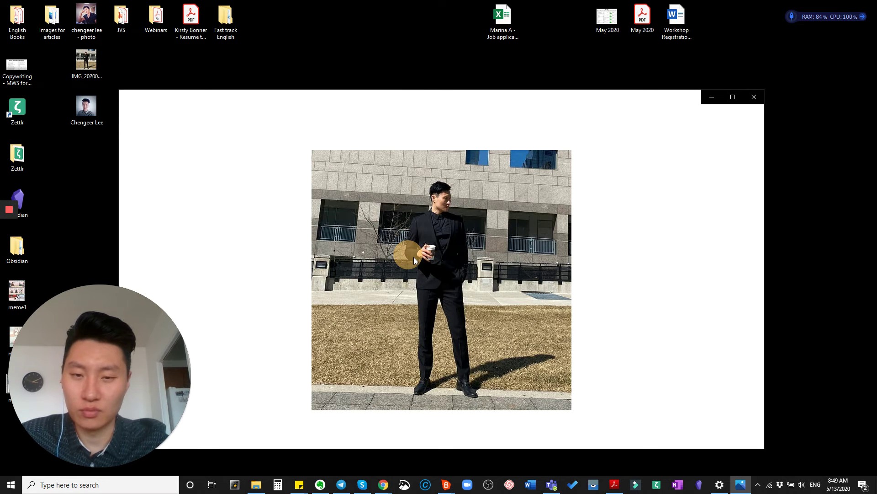
pyautogui.rightClick(417, 256)
pyautogui.rightClick(401, 260)
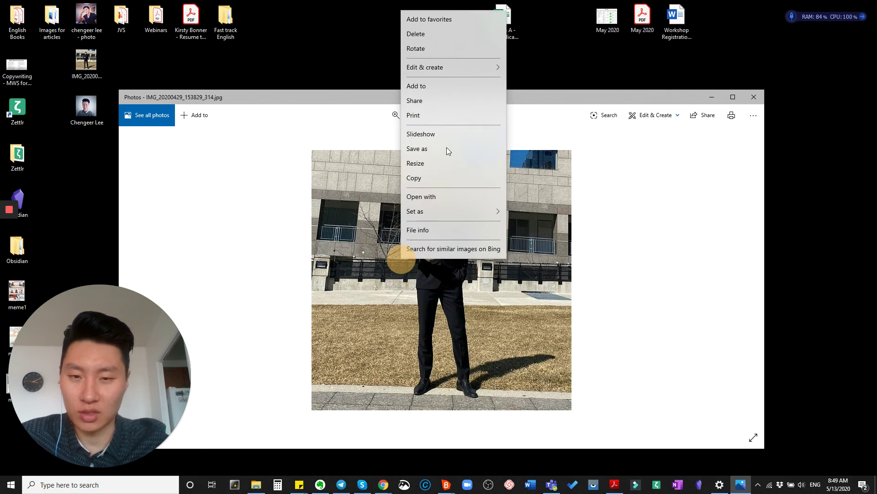
pyautogui.click(424, 180)
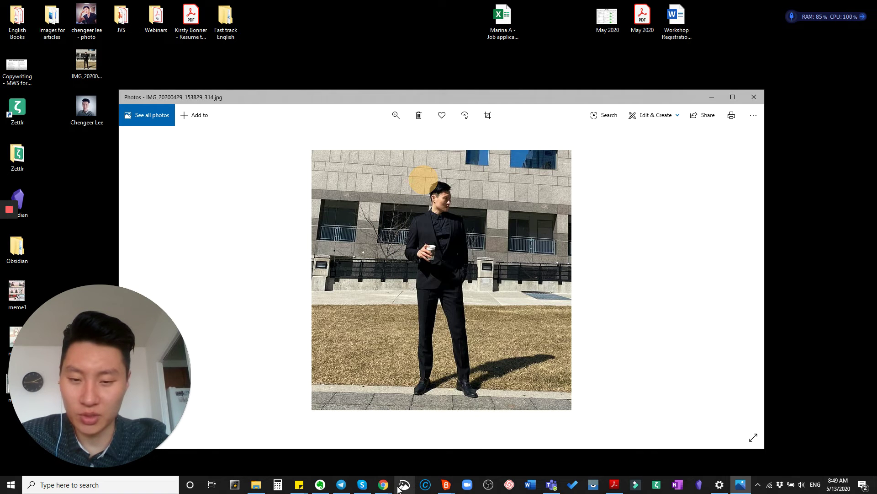
# Paste the copied personal photo into the brush-stroke frame on the banner
pyautogui.moveTo(383, 483)
pyautogui.click(449, 449)
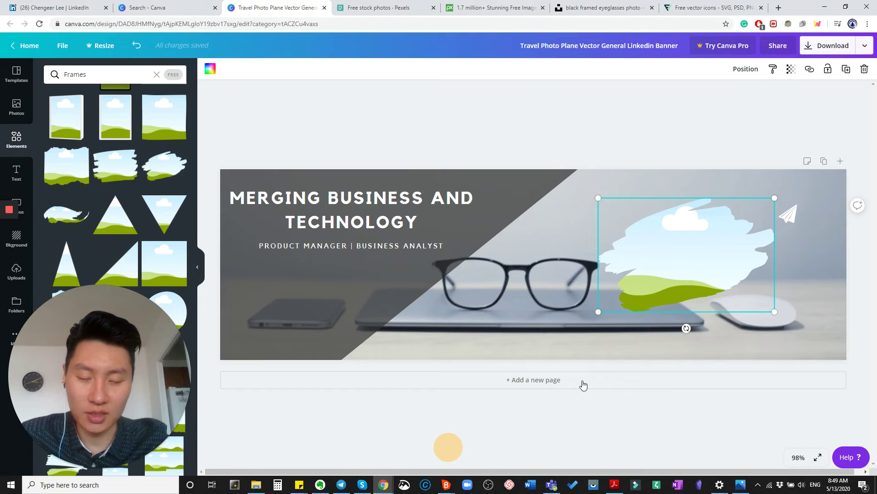
pyautogui.hotkey('ctrl', 'v')
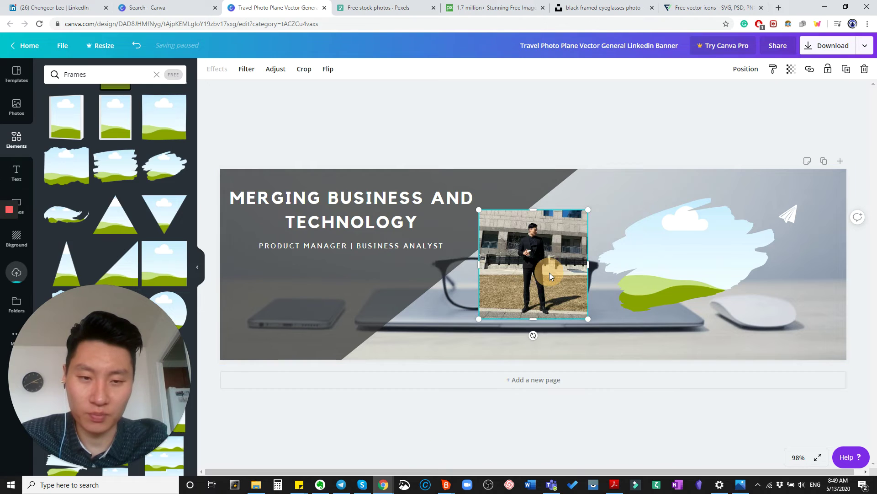
pyautogui.moveTo(663, 267); pyautogui.dragTo(663, 267)
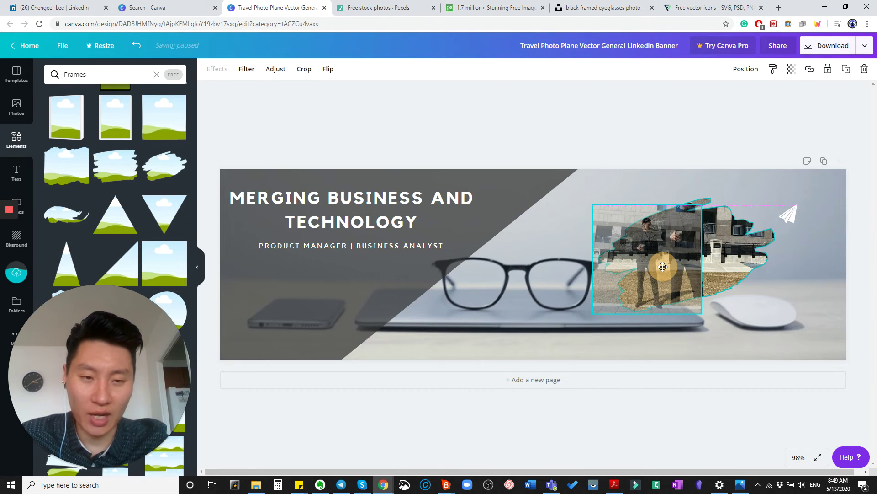
# Shift the personal photo down within its brush frame
pyautogui.click(723, 254)
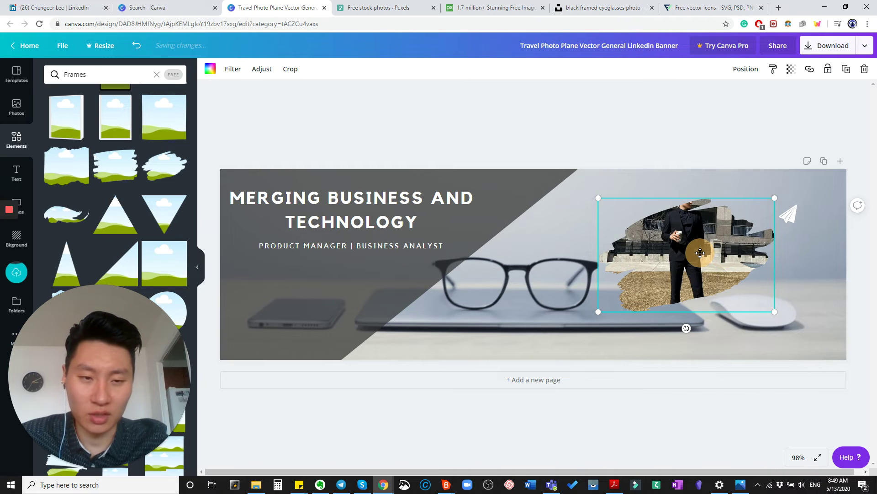
pyautogui.doubleClick(701, 252)
pyautogui.moveTo(701, 253); pyautogui.dragTo(703, 282)
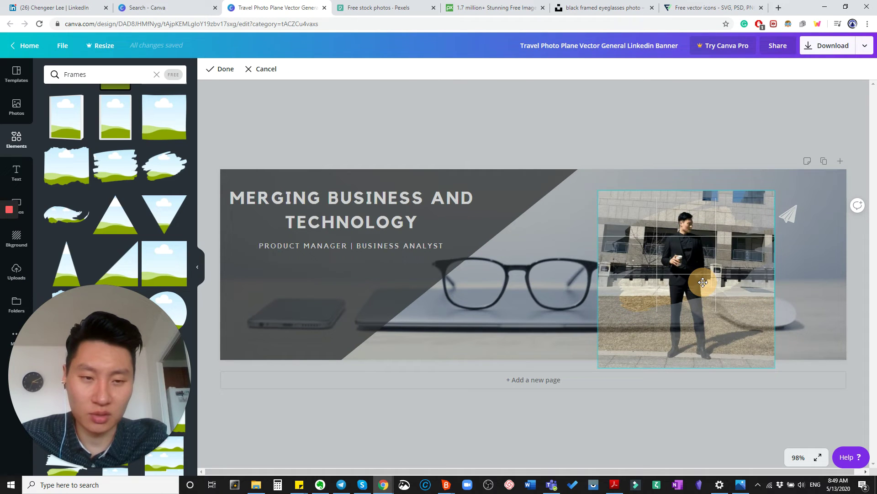
pyautogui.click(657, 159)
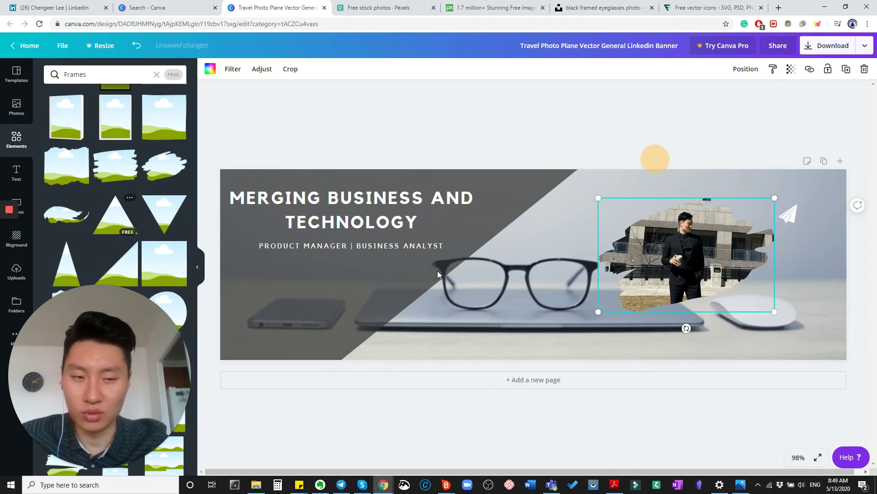
# Add and remove a second page, delete the paper-plane graphic, and switch to Flaticon
pyautogui.click(667, 383)
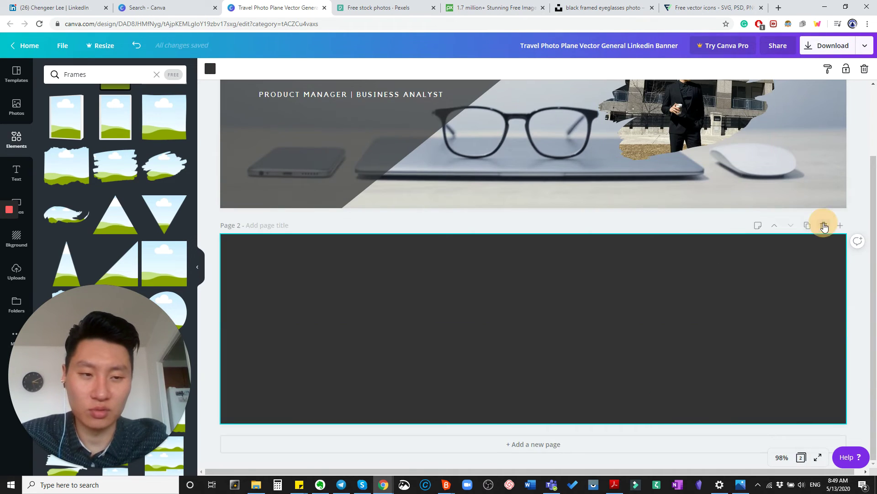
pyautogui.click(823, 226)
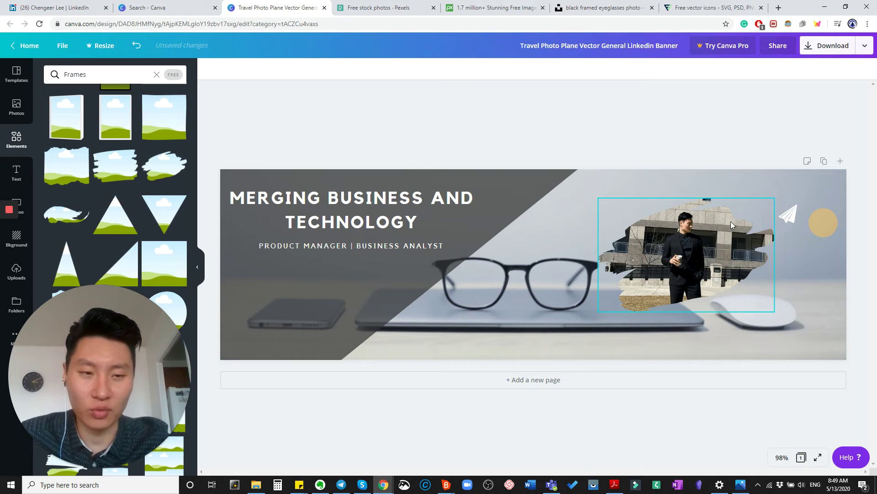
pyautogui.click(787, 218)
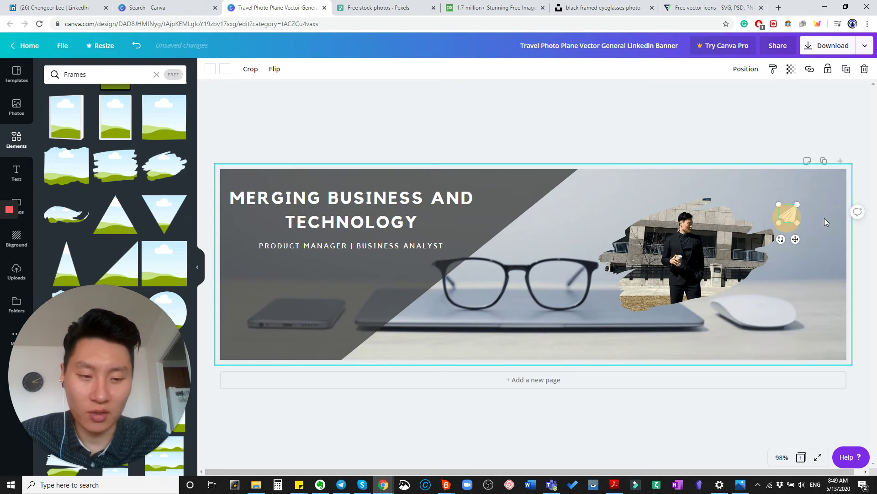
pyautogui.press('Delete')
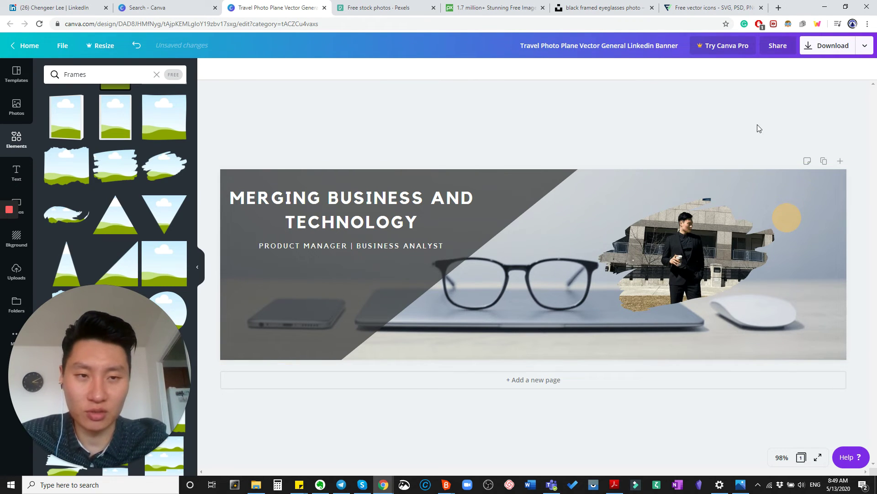
pyautogui.click(691, 8)
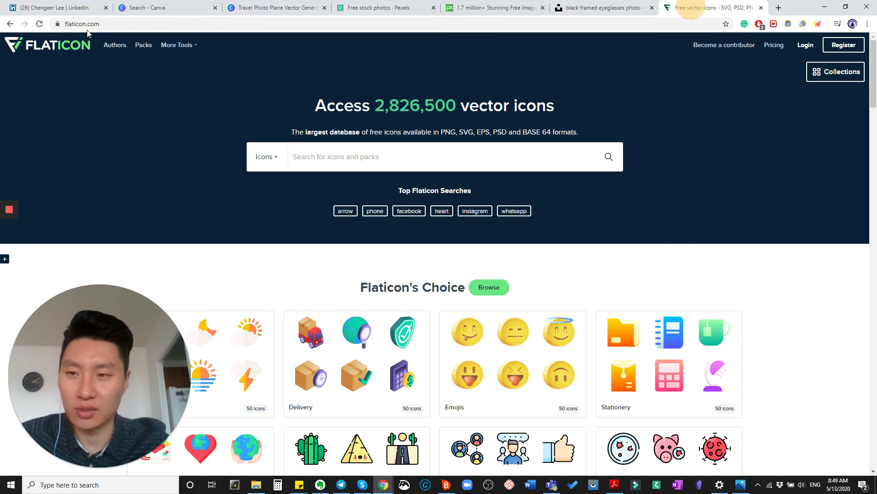
# Search Flaticon for 'instagram' and open the gradient Instagram icon's page
pyautogui.click(365, 151)
pyautogui.write('i')
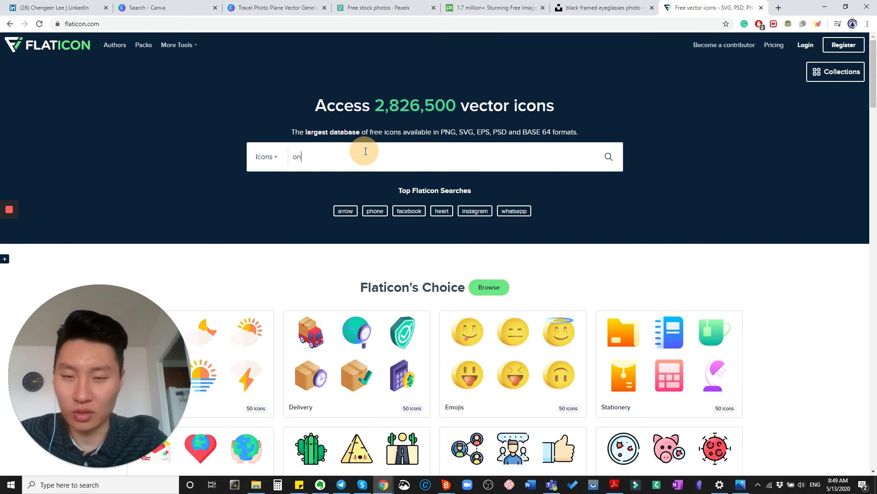
pyautogui.press('BackSpace')
pyautogui.write('insta')
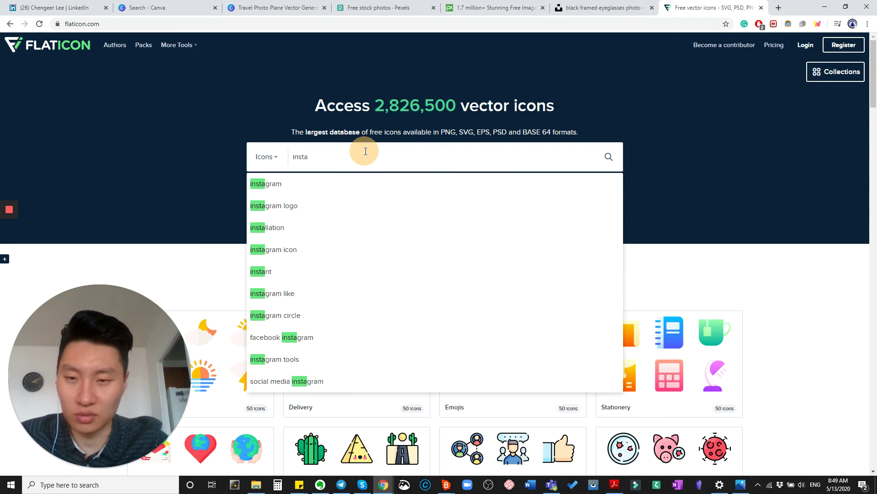
pyautogui.click(330, 185)
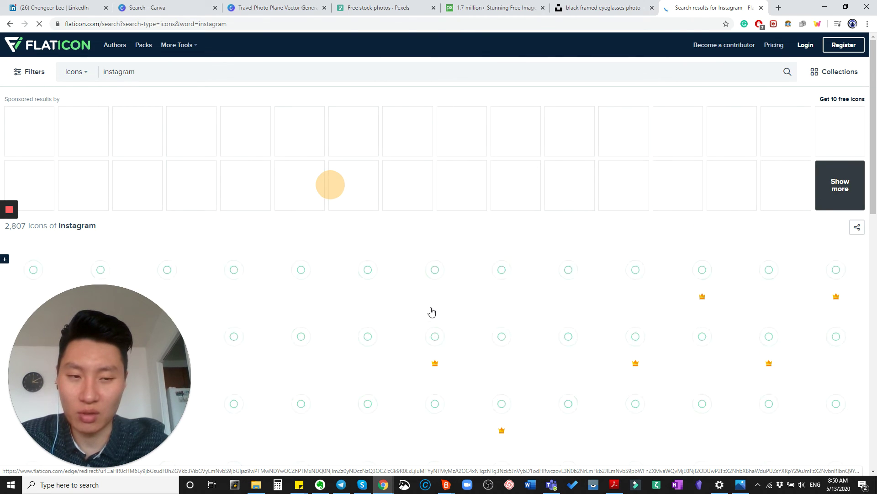
pyautogui.scroll(-2, 431, 309)
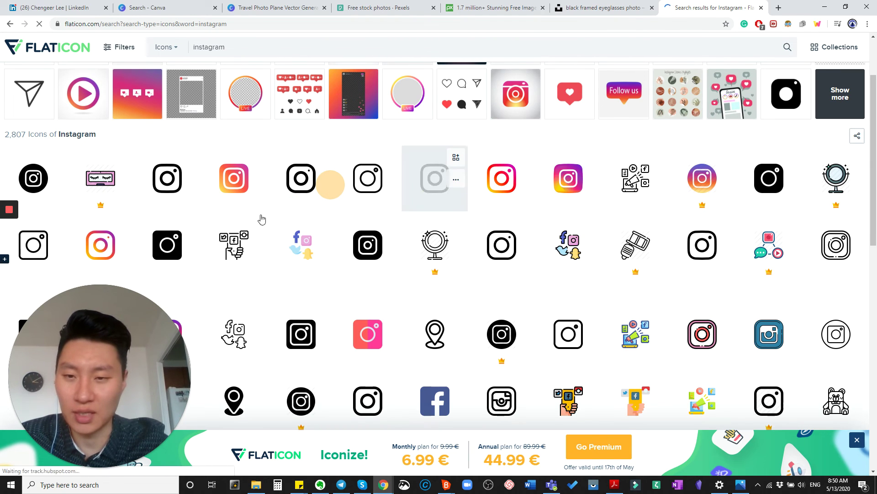
pyautogui.click(569, 188)
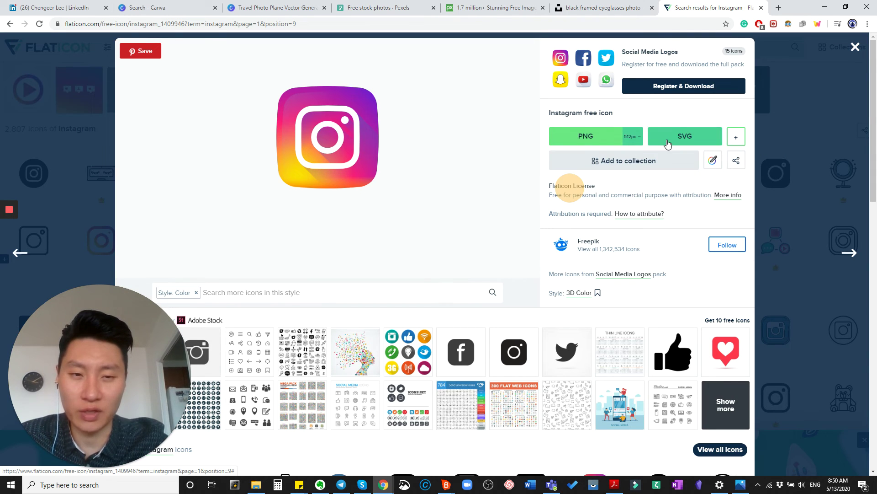
# Copy the gradient Instagram icon image to the clipboard
pyautogui.rightClick(316, 142)
pyautogui.rightClick(329, 122)
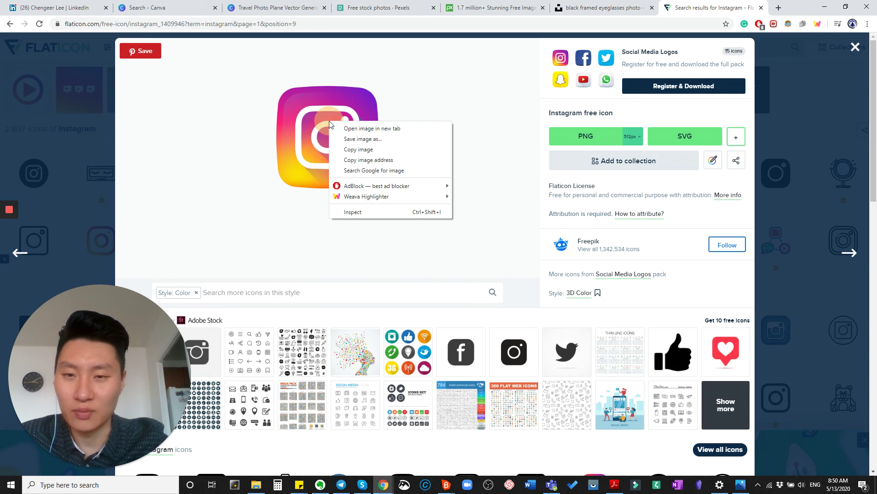
pyautogui.click(364, 151)
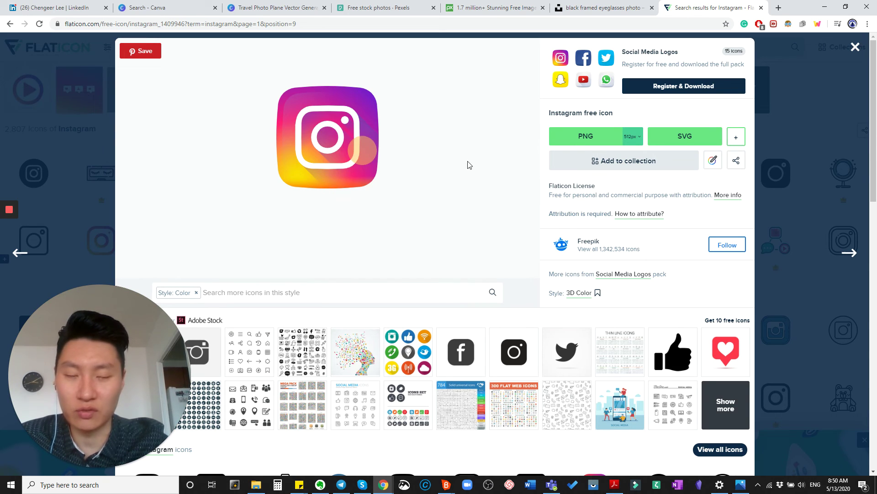
pyautogui.rightClick(360, 115)
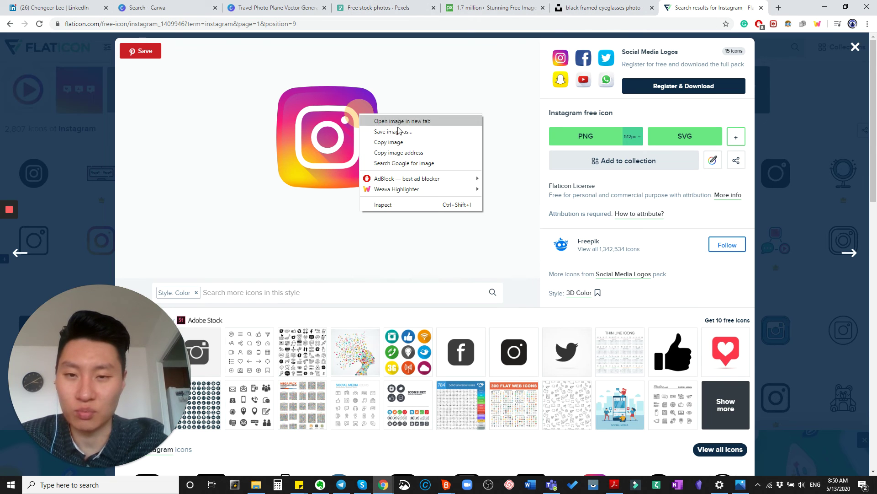
pyautogui.click(388, 143)
pyautogui.click(398, 8)
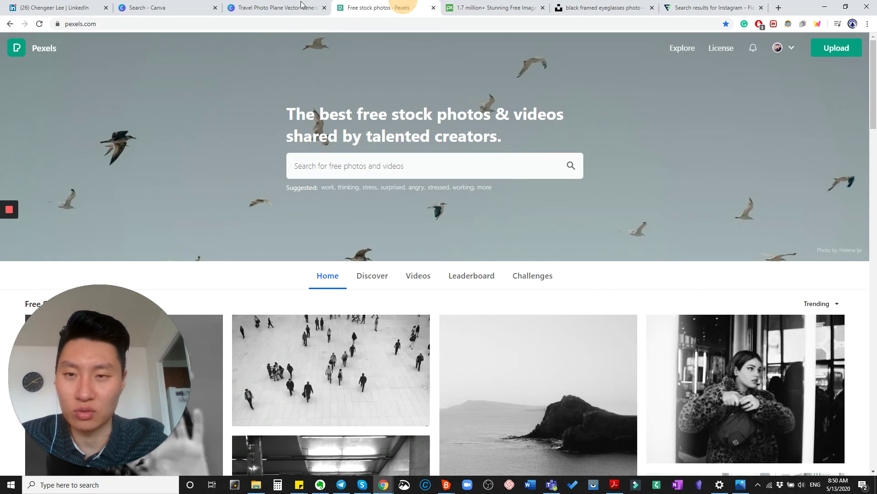
# Paste the Instagram icon into the banner, undoing its swap with the desk background
pyautogui.click(302, 8)
pyautogui.hotkey('ctrl', 'v')
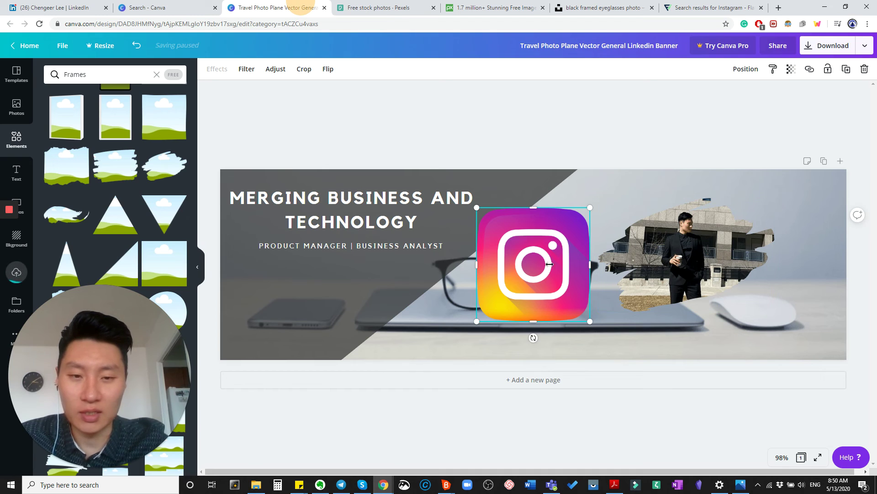
pyautogui.moveTo(476, 207); pyautogui.dragTo(595, 328)
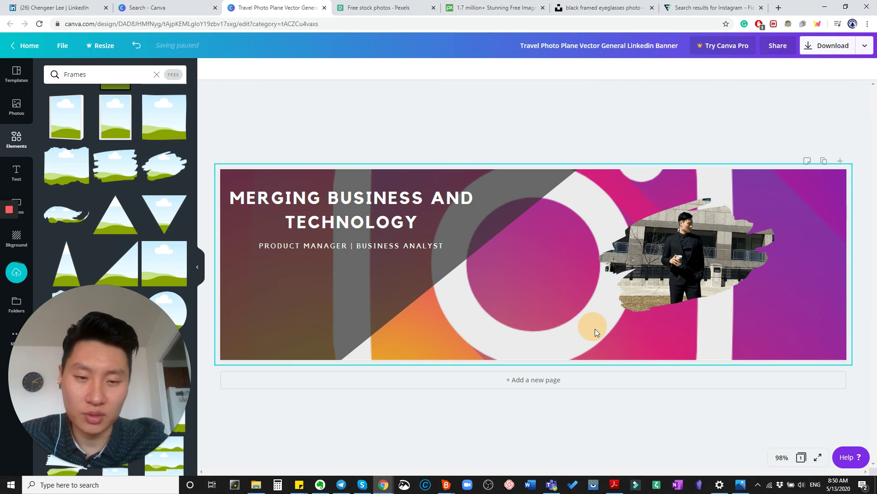
pyautogui.hotkey('ctrl', 'z')
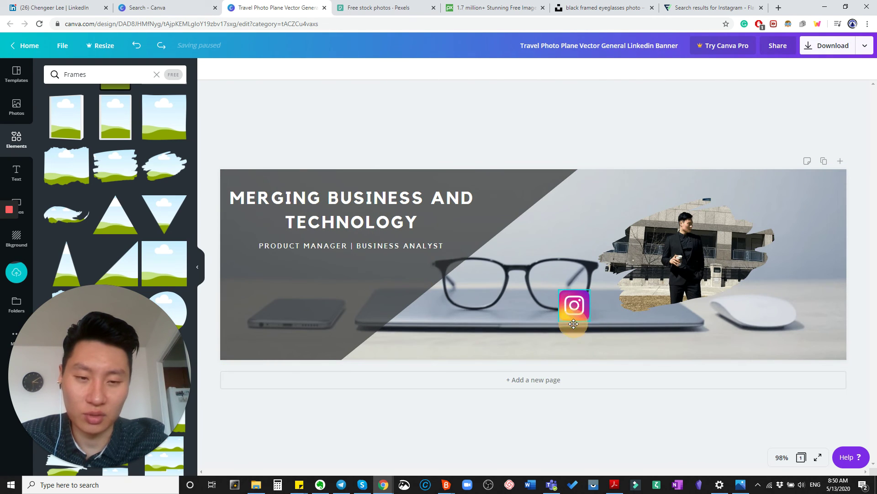
# Shrink the Instagram icon and position it near the bottom of the banner, right of centre
pyautogui.moveTo(574, 307); pyautogui.dragTo(581, 325)
pyautogui.moveTo(652, 340); pyautogui.dragTo(681, 312)
pyautogui.hotkey('shift', 'Down')
pyautogui.hotkey('shift', 'Down')
pyautogui.hotkey('shift', 'Down')
pyautogui.hotkey('shift', 'Down')
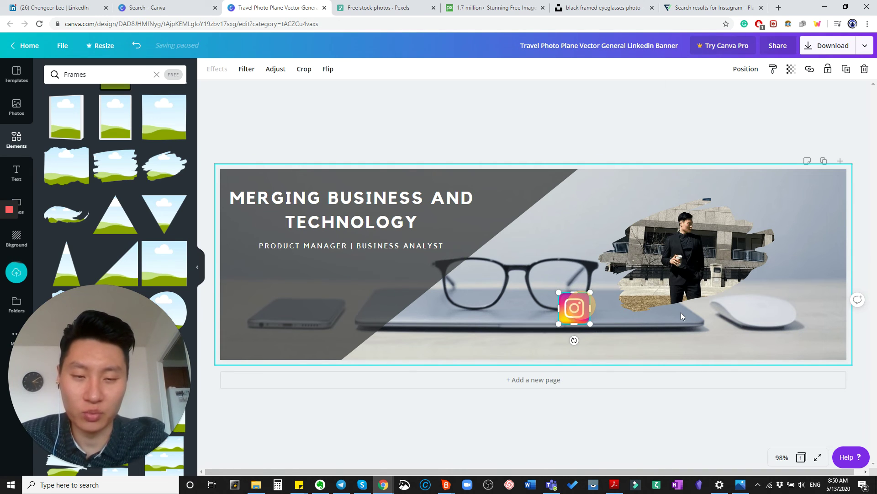
pyautogui.hotkey('shift', 'Down')
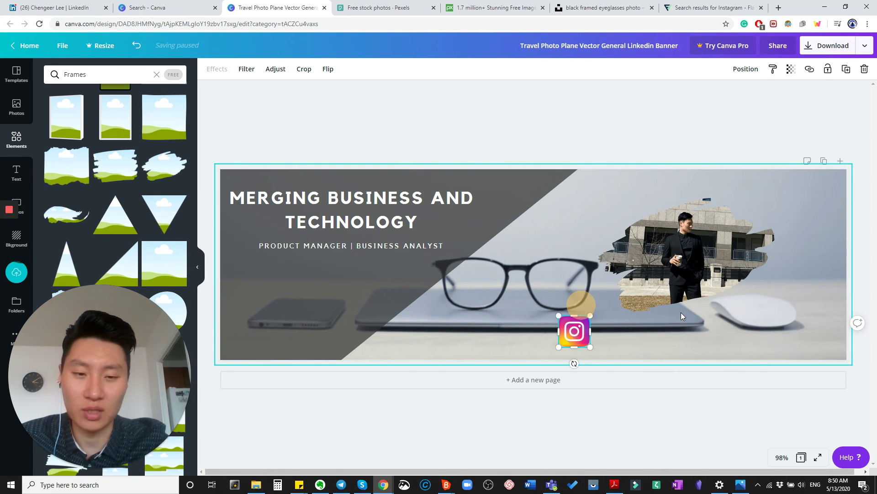
pyautogui.hotkey('shift', 'Right')
pyautogui.click(483, 126)
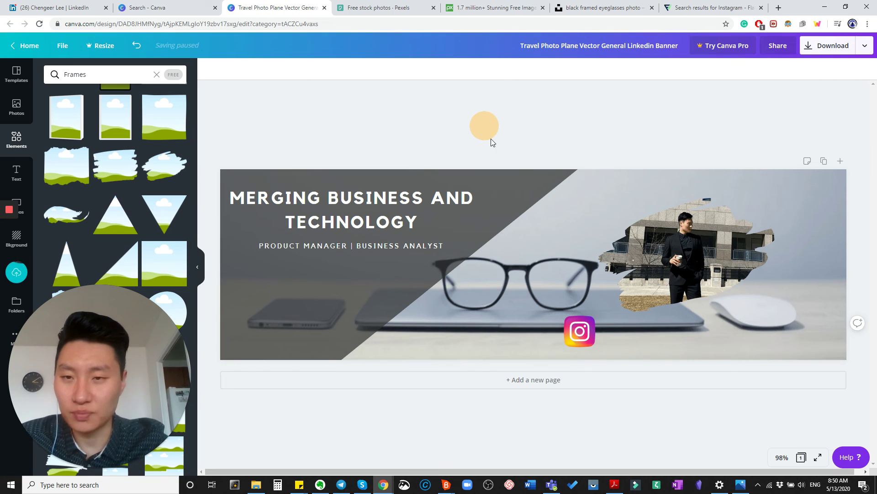
pyautogui.click(387, 229)
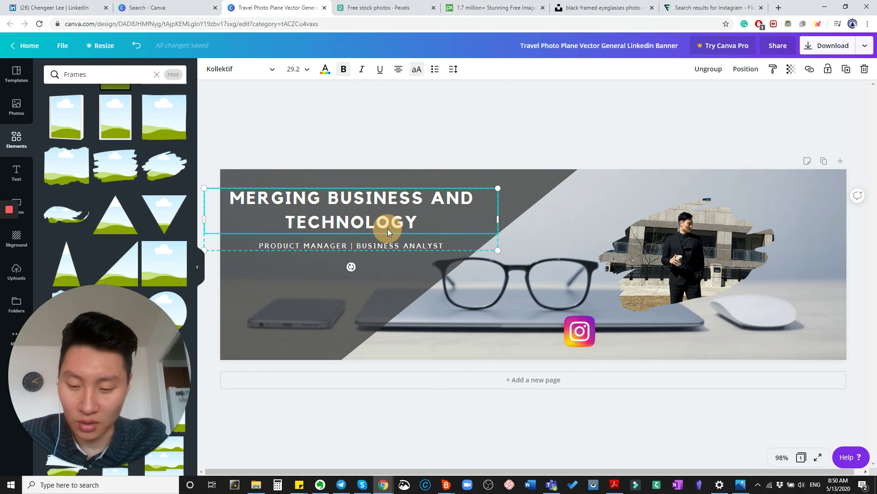
# Duplicate the headline group to the lower right and retype its heading as the Instagram handle
pyautogui.hotkey('ctrl', 'd')
pyautogui.moveTo(442, 229); pyautogui.dragTo(728, 341)
pyautogui.doubleClick(680, 336)
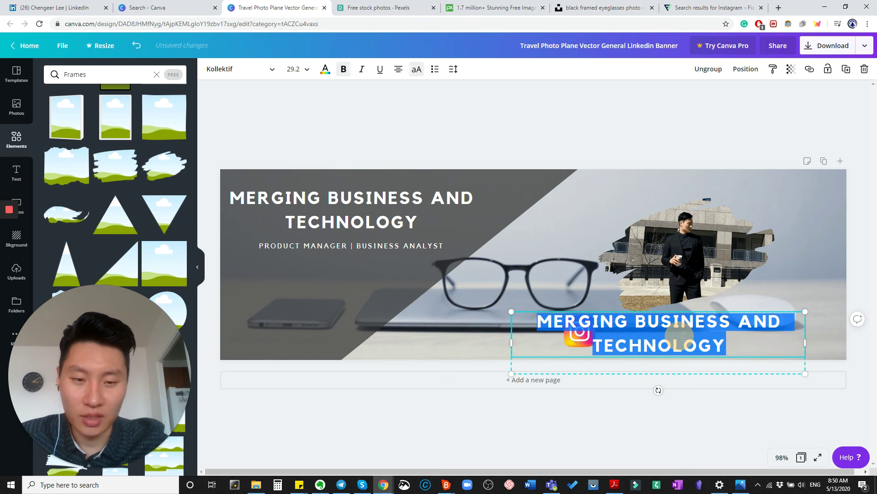
pyautogui.write('@J')
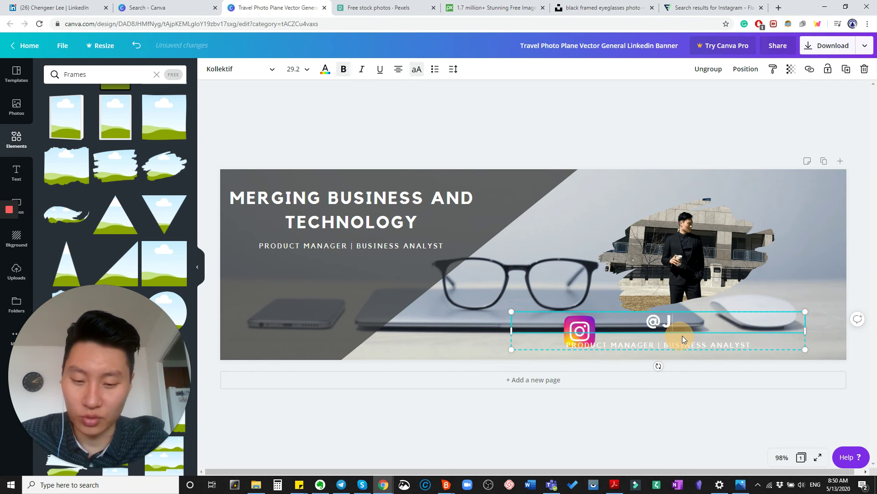
pyautogui.write('OBHUNTTRIBE')
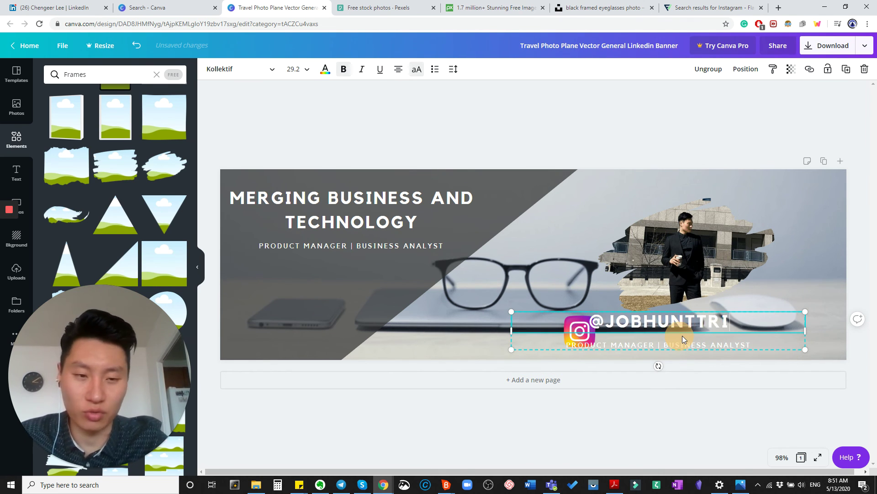
# Delete the copied job title line and align the handle text beside the Instagram icon
pyautogui.click(670, 342)
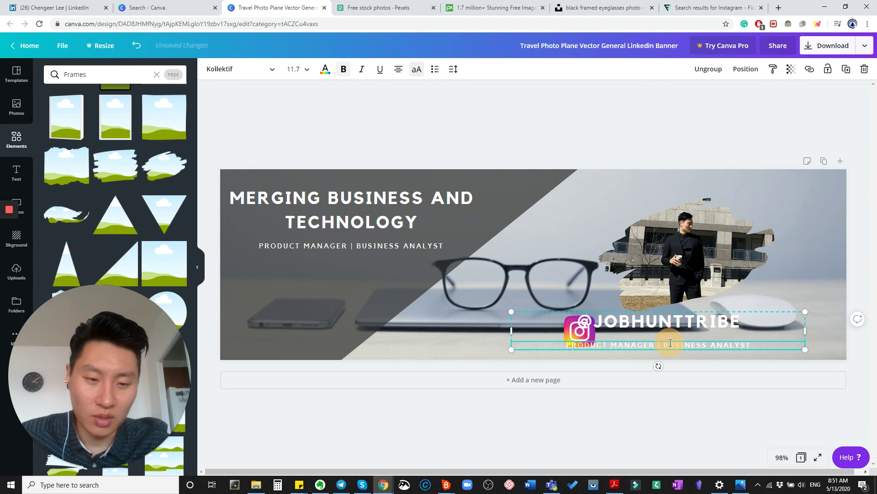
pyautogui.click(670, 342)
pyautogui.press('BackSpace')
pyautogui.moveTo(693, 323); pyautogui.dragTo(719, 333)
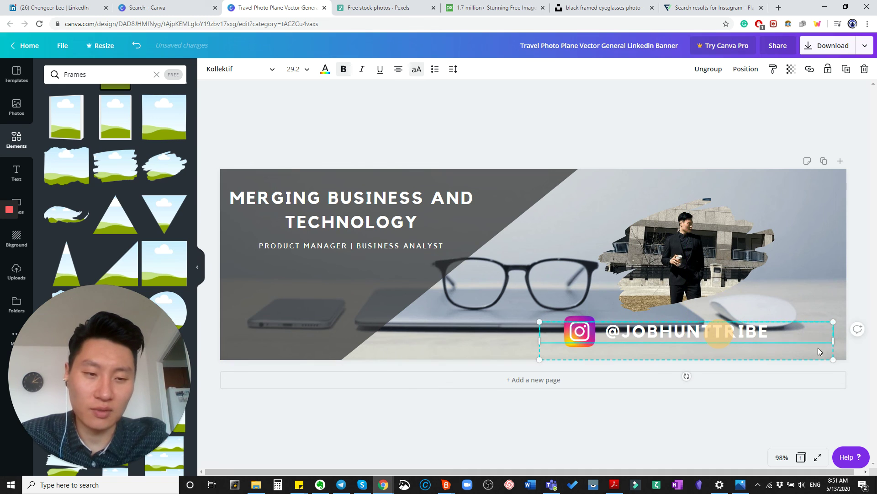
pyautogui.click(859, 298)
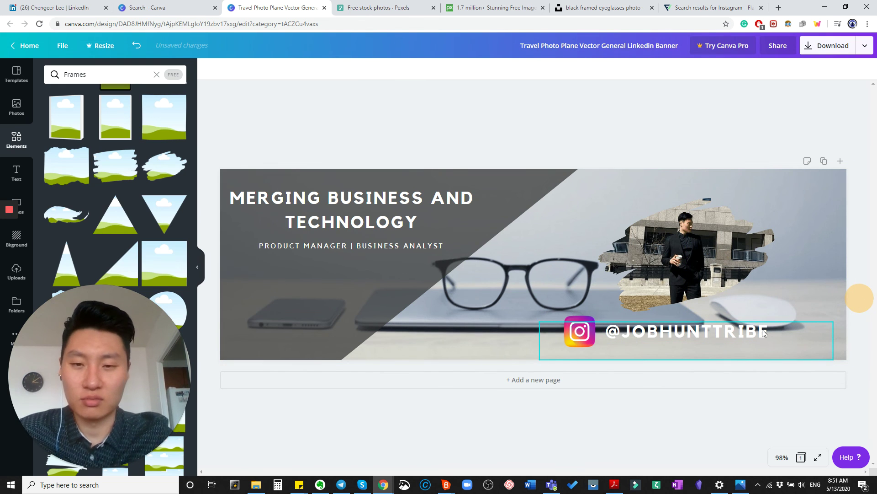